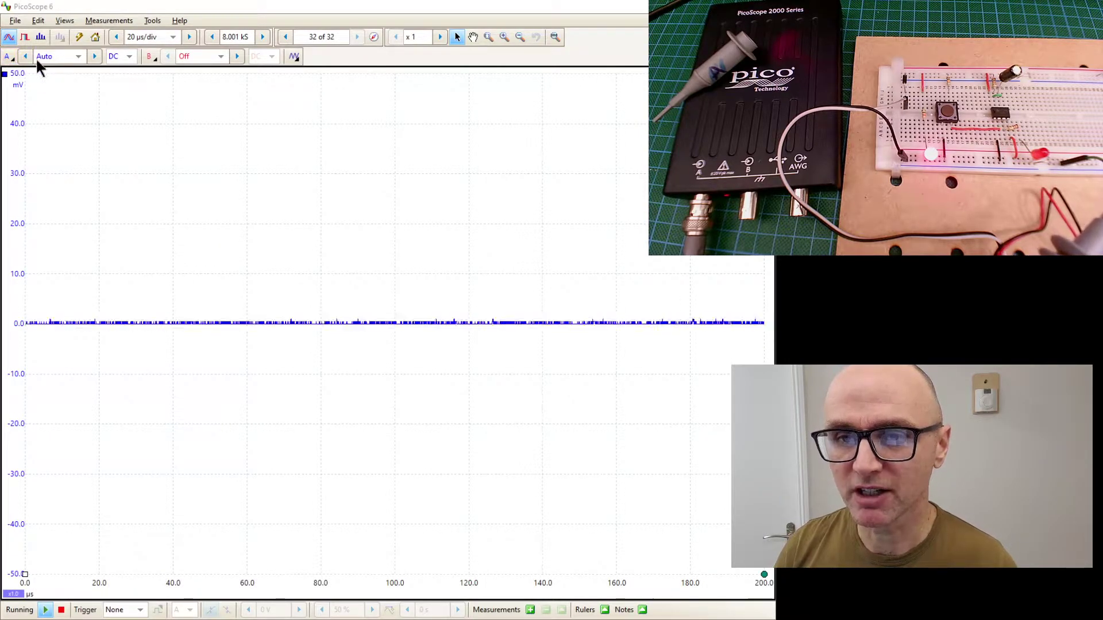
Set the input range of channel A to ±5 V.
{"action": "left_click", "coordinate": [77, 56]}
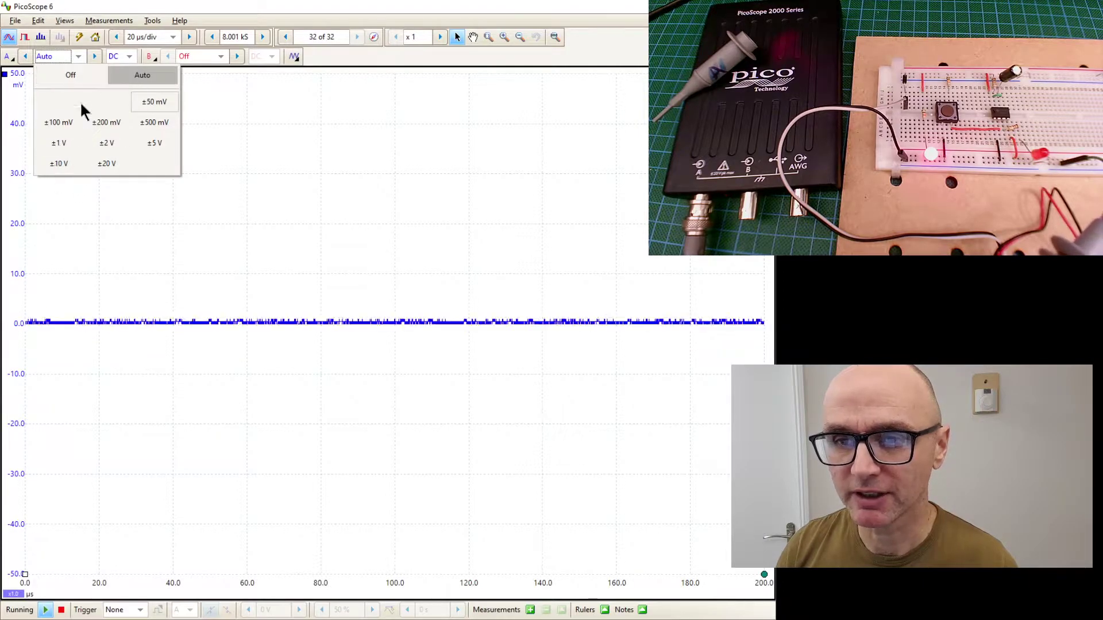
{"action": "left_click", "coordinate": [79, 56]}
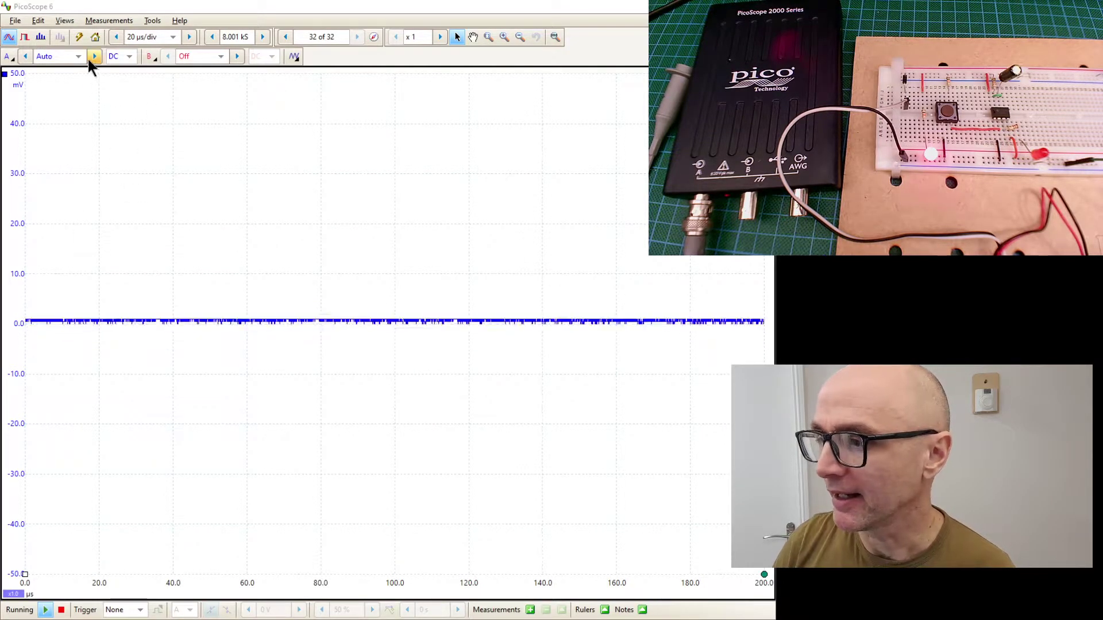
{"action": "left_click", "coordinate": [71, 56]}
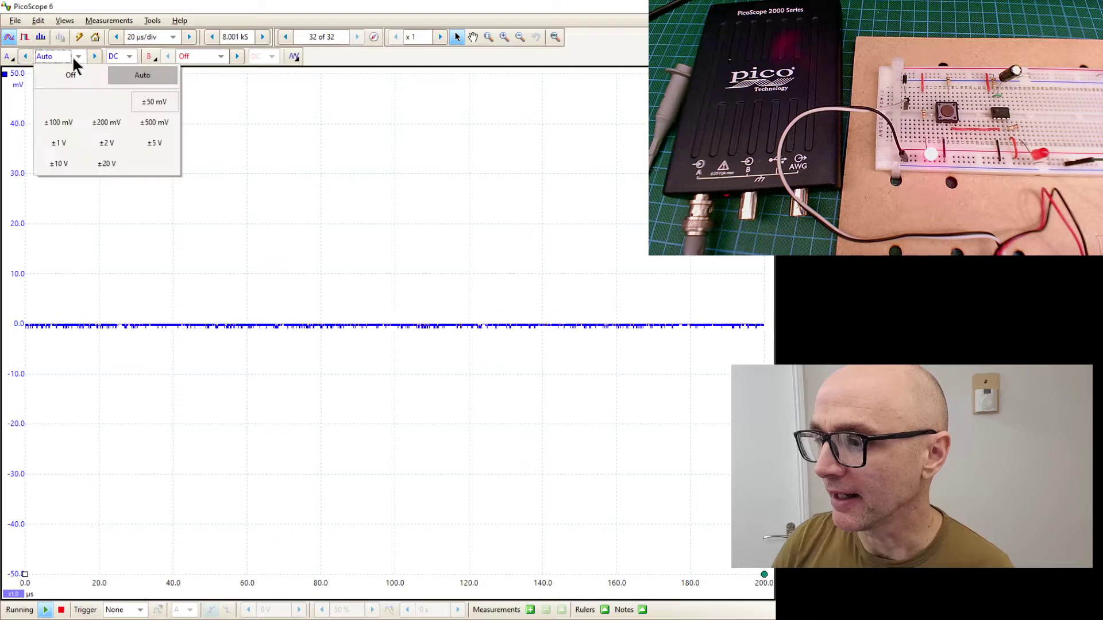
{"action": "left_click", "coordinate": [153, 145]}
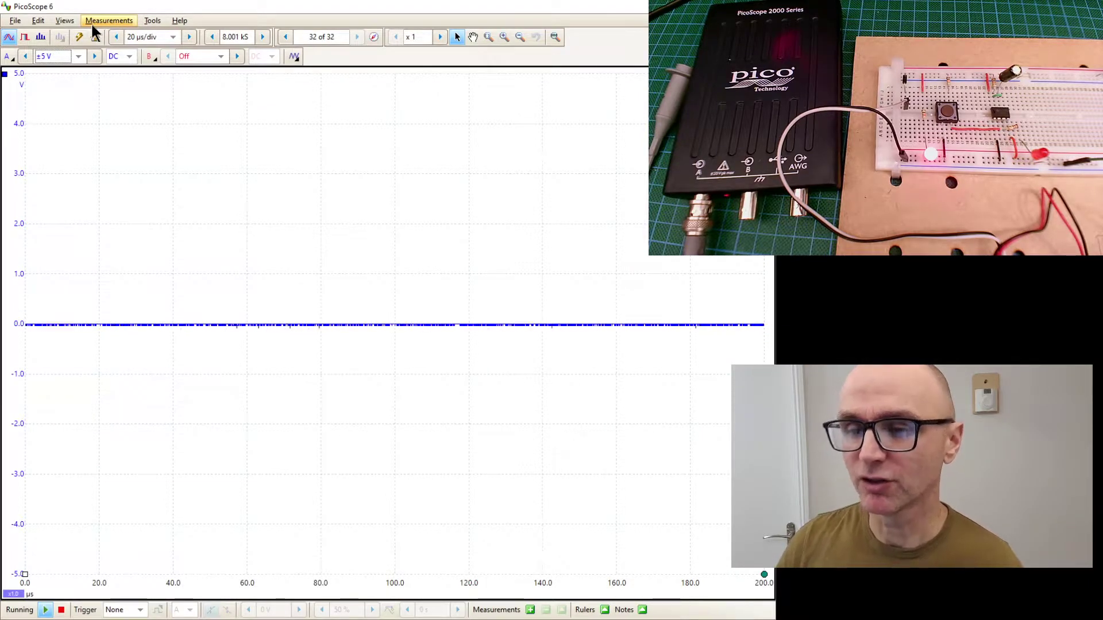
Add a DC Average measurement of channel A over the whole trace.
{"action": "left_click", "coordinate": [115, 20]}
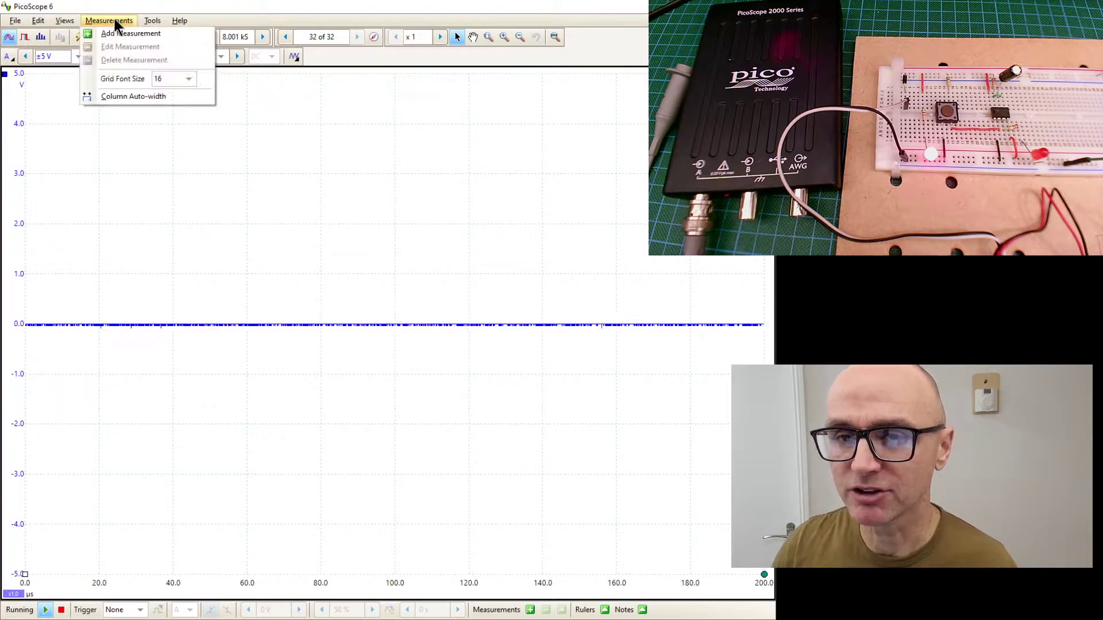
{"action": "left_click", "coordinate": [118, 35]}
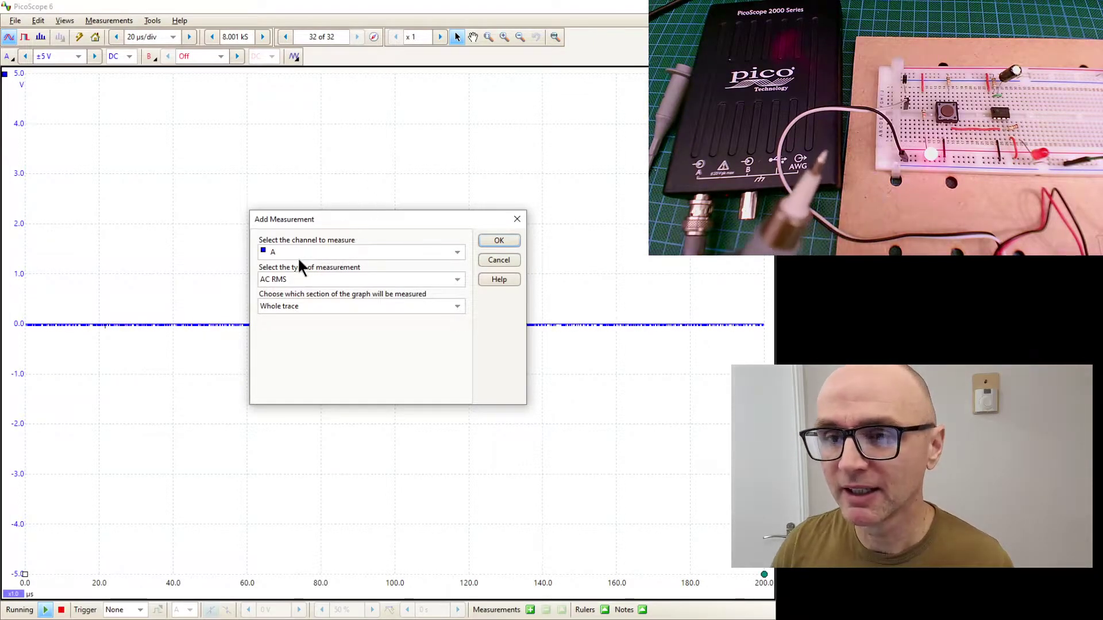
{"action": "left_click", "coordinate": [291, 279]}
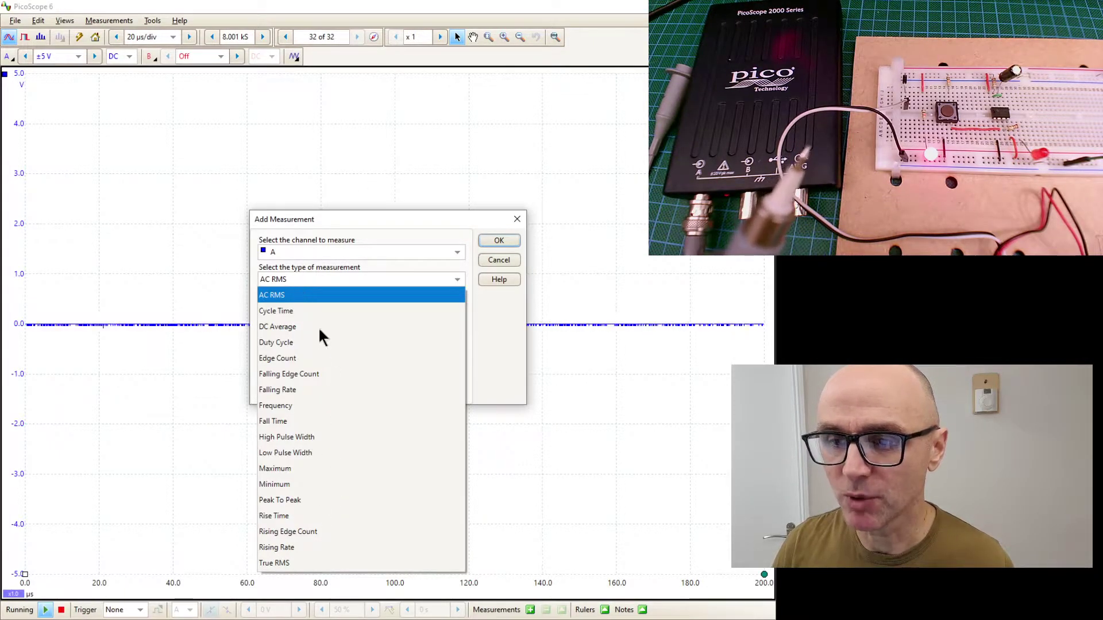
{"action": "left_click", "coordinate": [275, 327]}
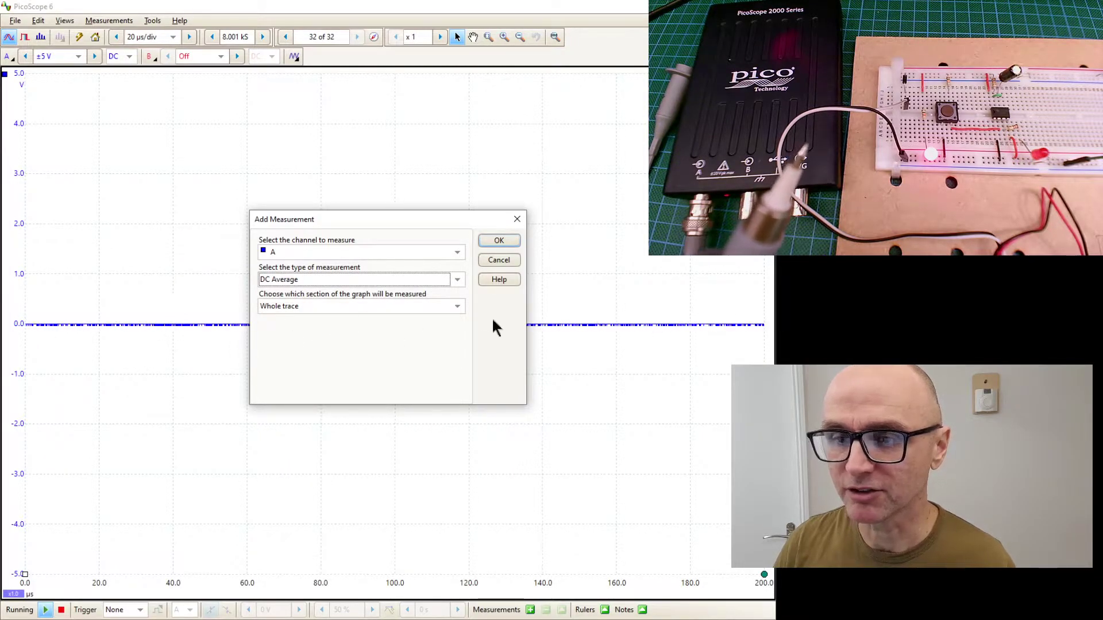
{"action": "left_click", "coordinate": [481, 244]}
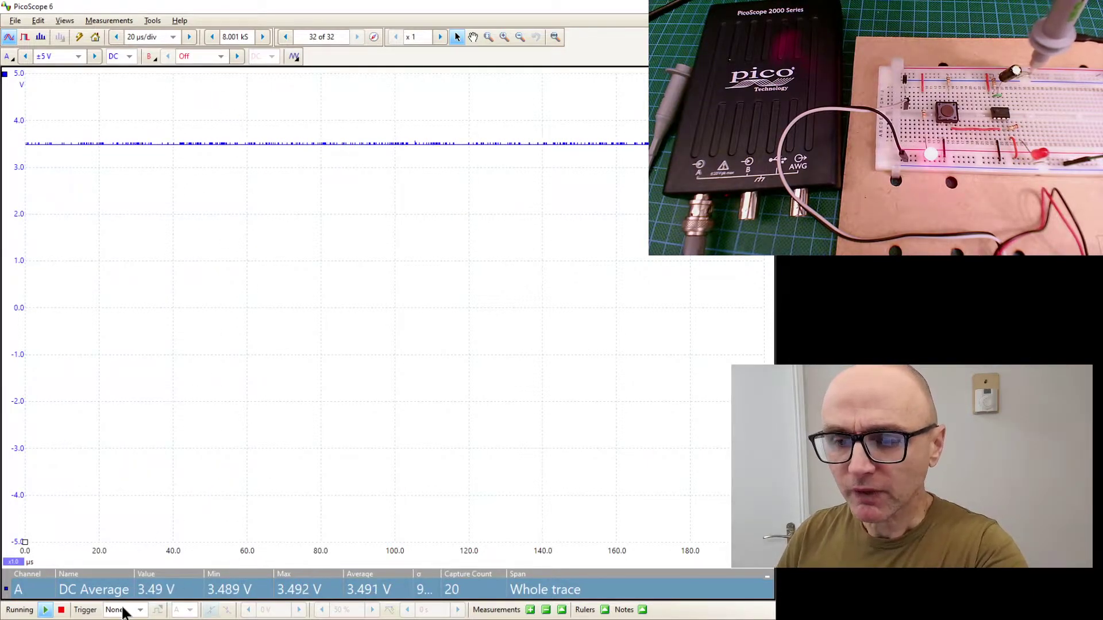
Try grid font sizes 8.25 and 14 for the measurements table.
{"action": "left_click", "coordinate": [96, 23]}
{"action": "left_click", "coordinate": [189, 79]}
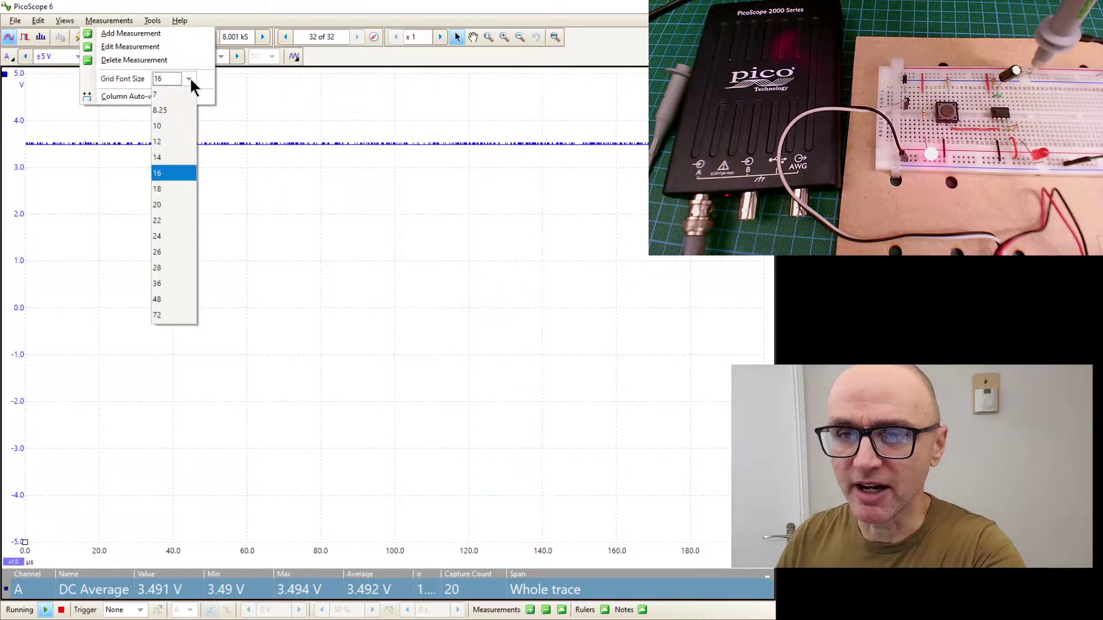
{"action": "left_click", "coordinate": [160, 110]}
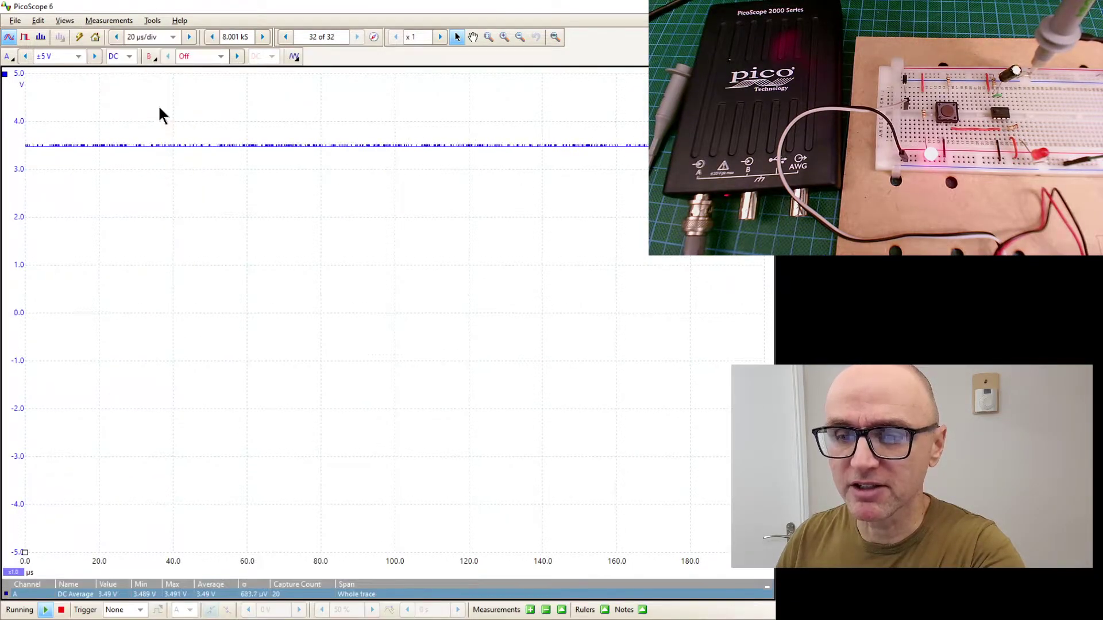
{"action": "left_click", "coordinate": [99, 20]}
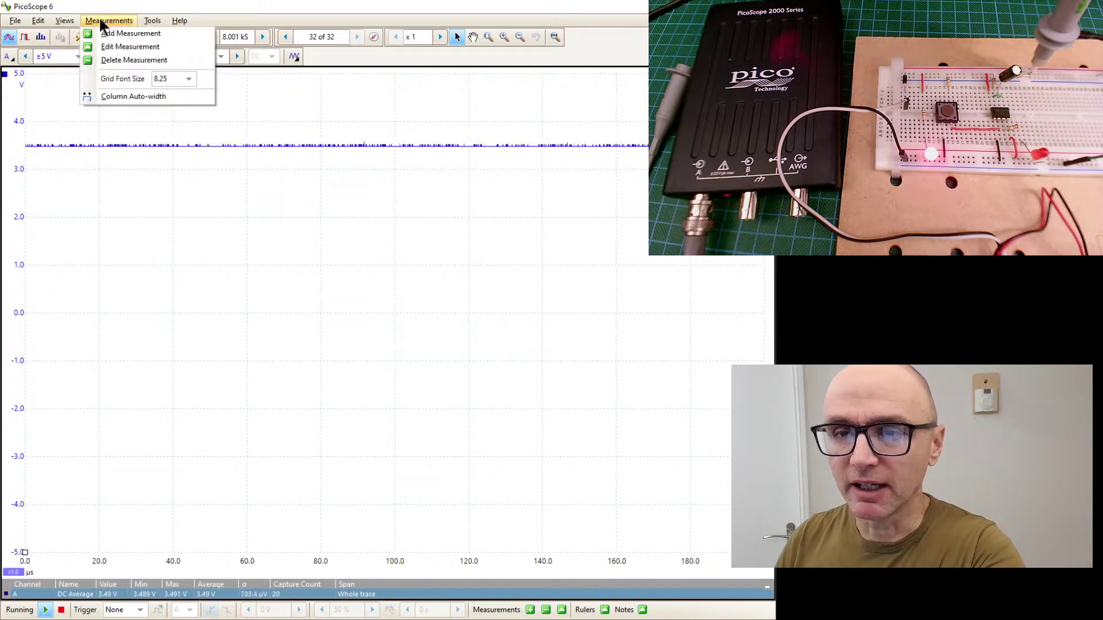
{"action": "left_click", "coordinate": [190, 79]}
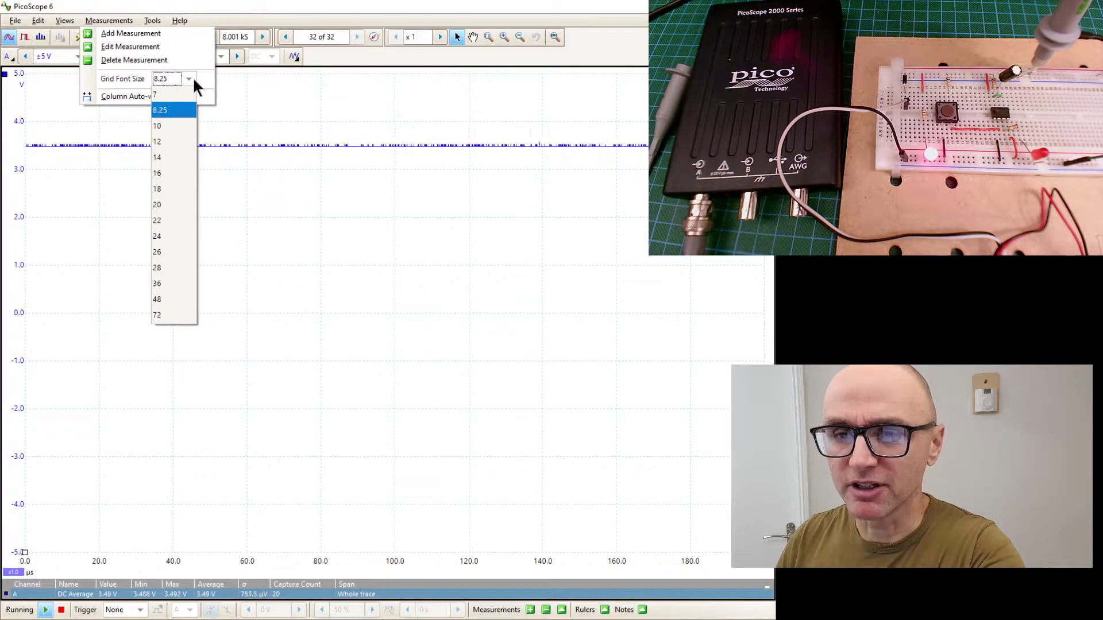
{"action": "left_click", "coordinate": [160, 159]}
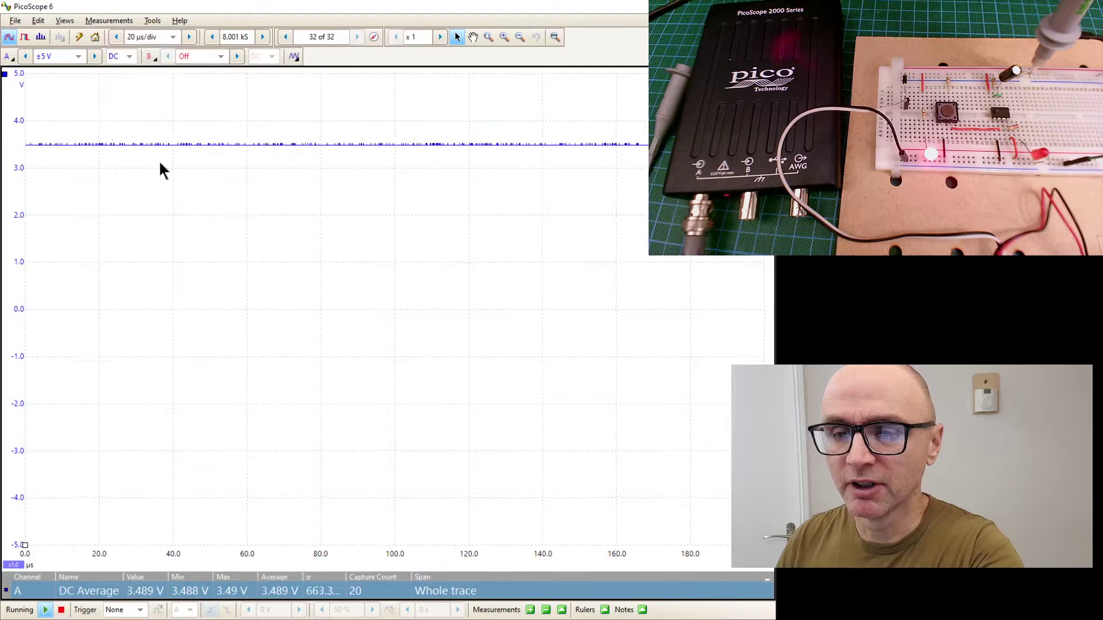
{"action": "left_click", "coordinate": [174, 37]}
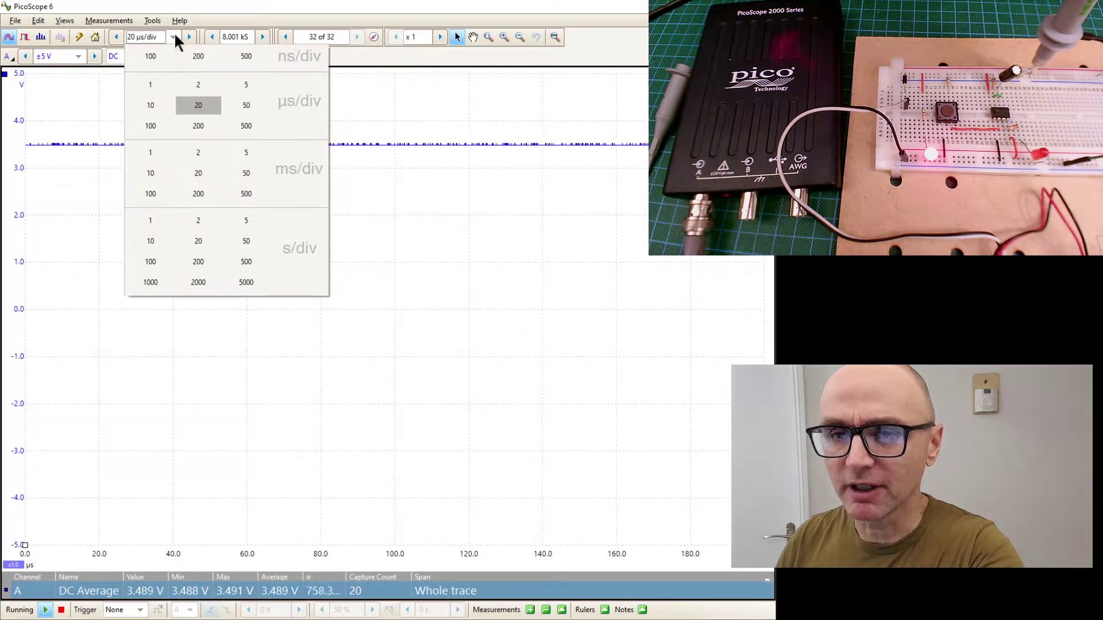
{"action": "left_click", "coordinate": [193, 8]}
{"action": "left_click", "coordinate": [109, 21]}
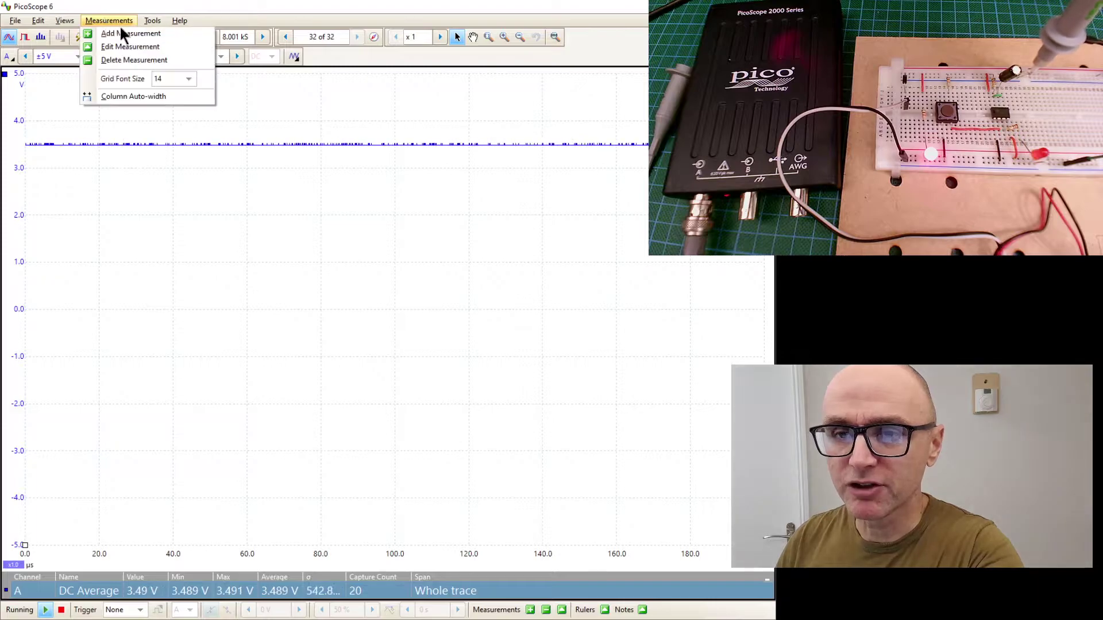
{"action": "left_click", "coordinate": [188, 79]}
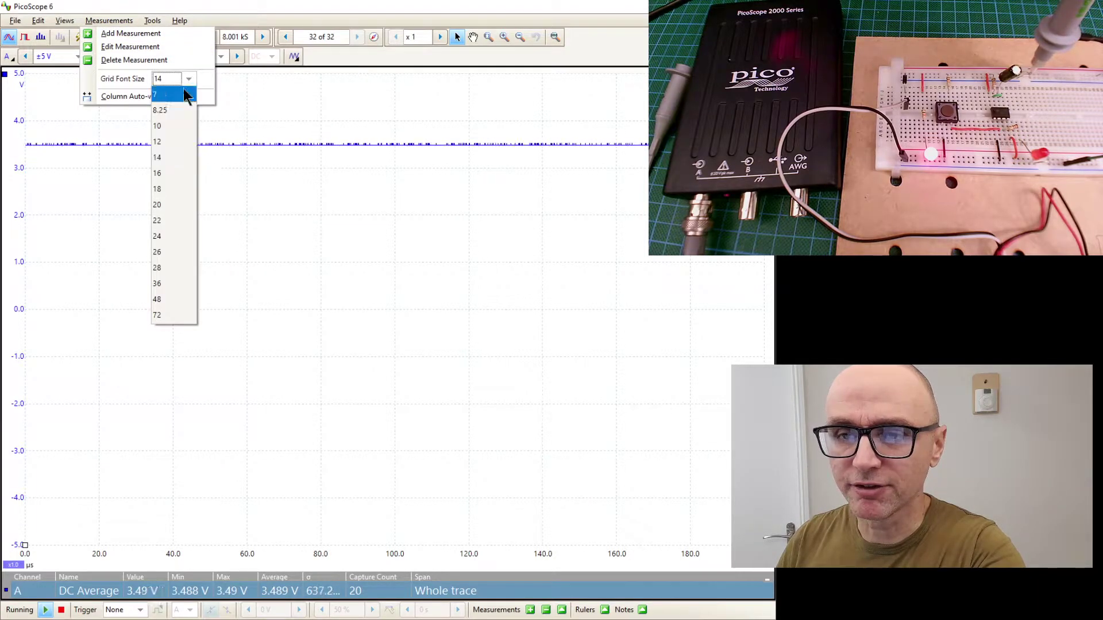
{"action": "left_click", "coordinate": [151, 265]}
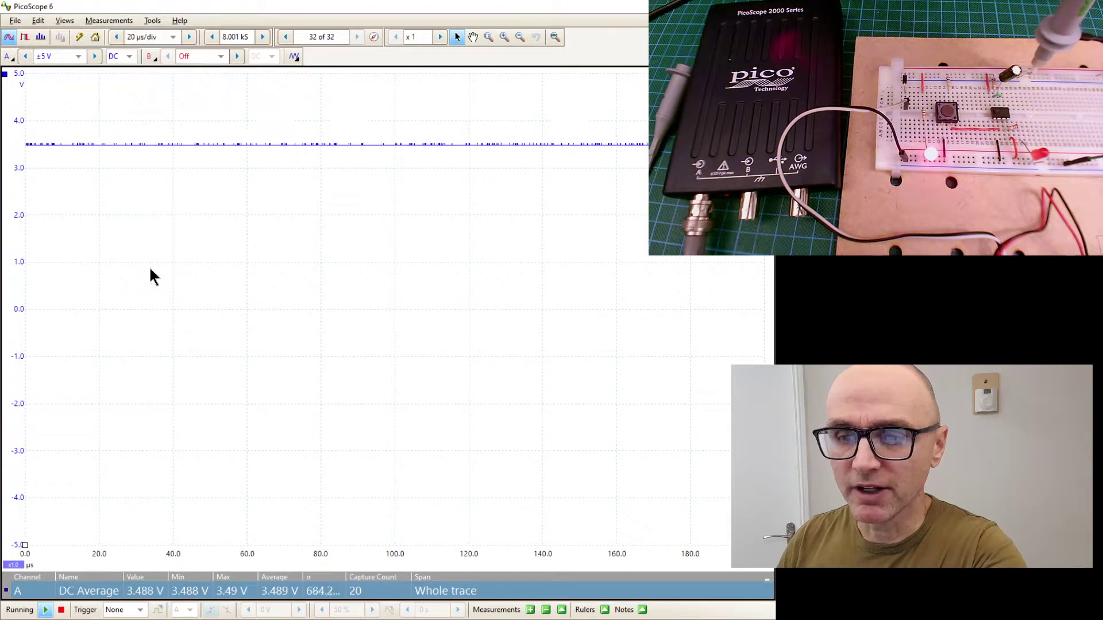
Set the grid font size of the measurements table to 20.
{"action": "left_click", "coordinate": [111, 20]}
{"action": "left_click", "coordinate": [182, 78]}
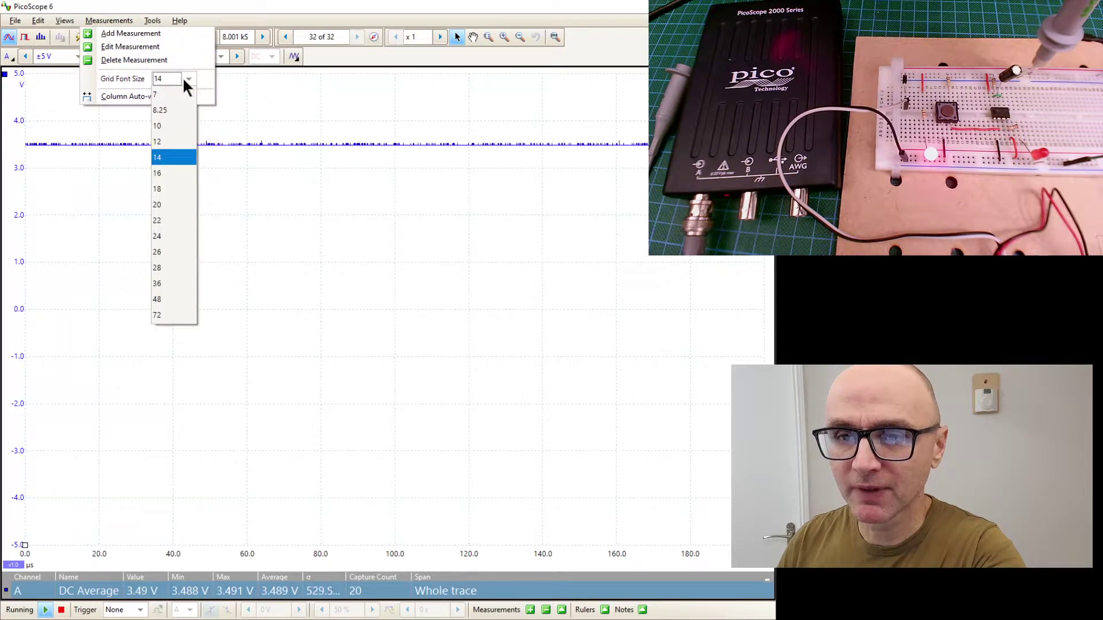
{"action": "left_click", "coordinate": [156, 205]}
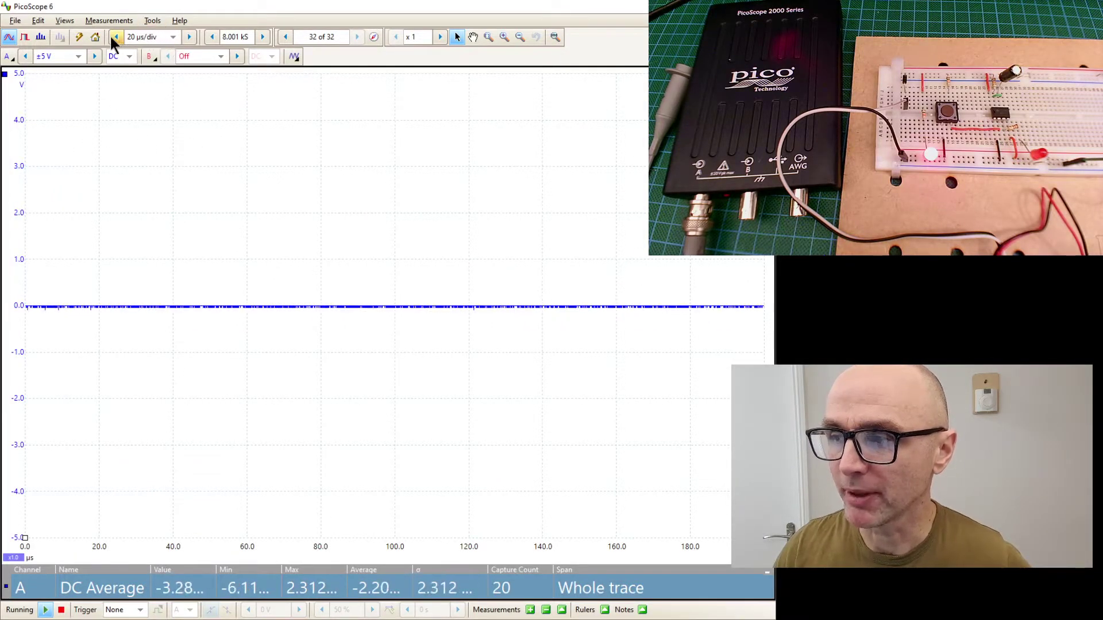
Set the timebase to 500 ms/div and the trigger mode to Single.
{"action": "left_click", "coordinate": [172, 38]}
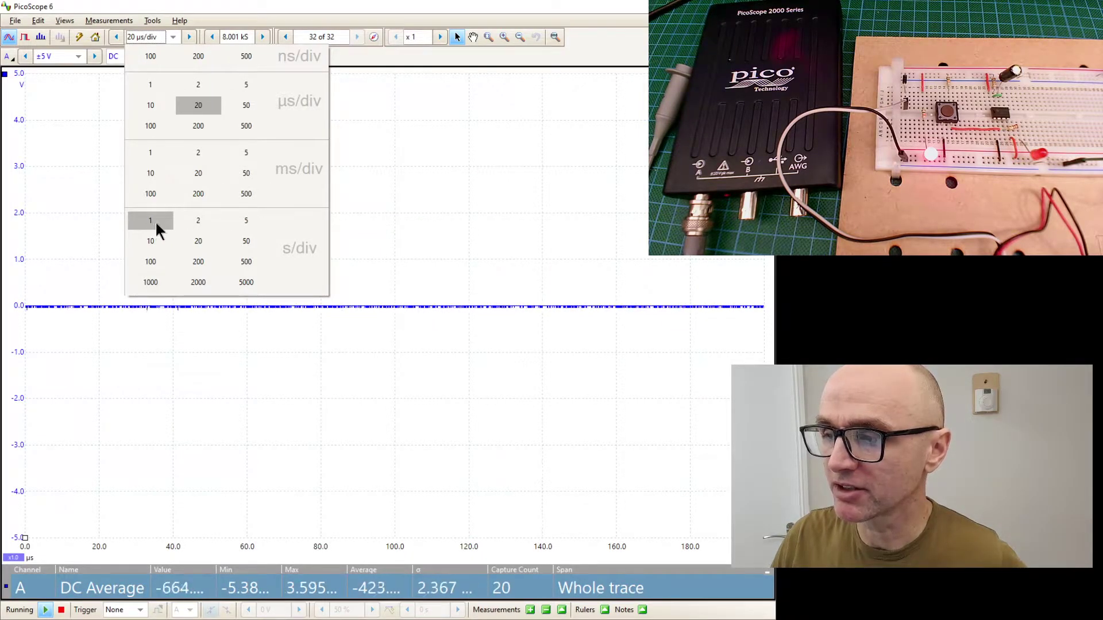
{"action": "left_click", "coordinate": [247, 194]}
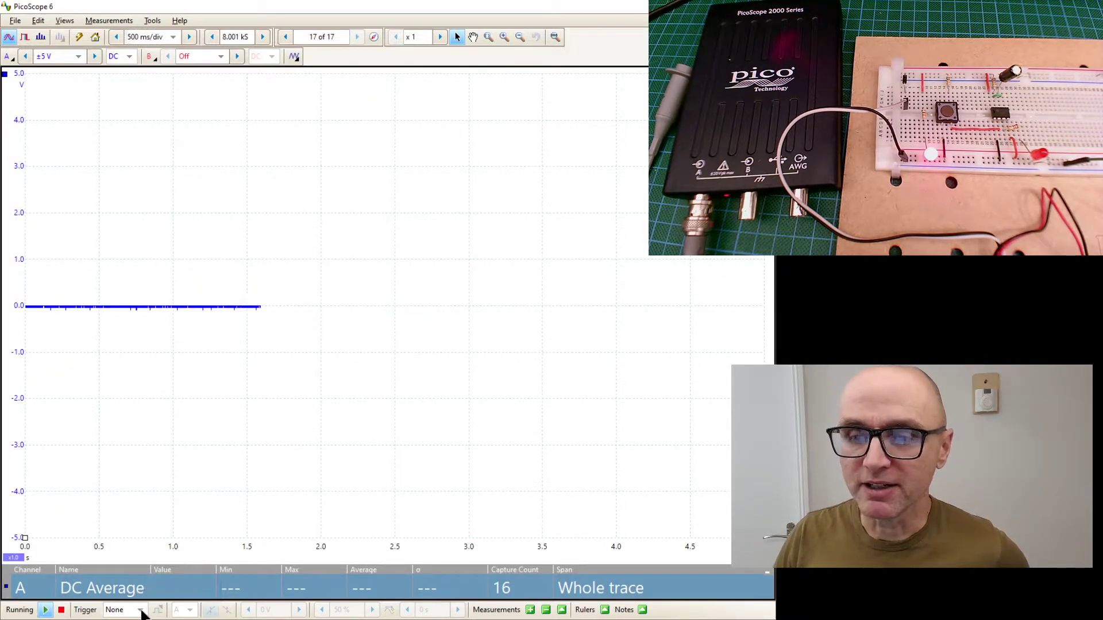
{"action": "left_click", "coordinate": [141, 611]}
{"action": "left_click", "coordinate": [126, 579]}
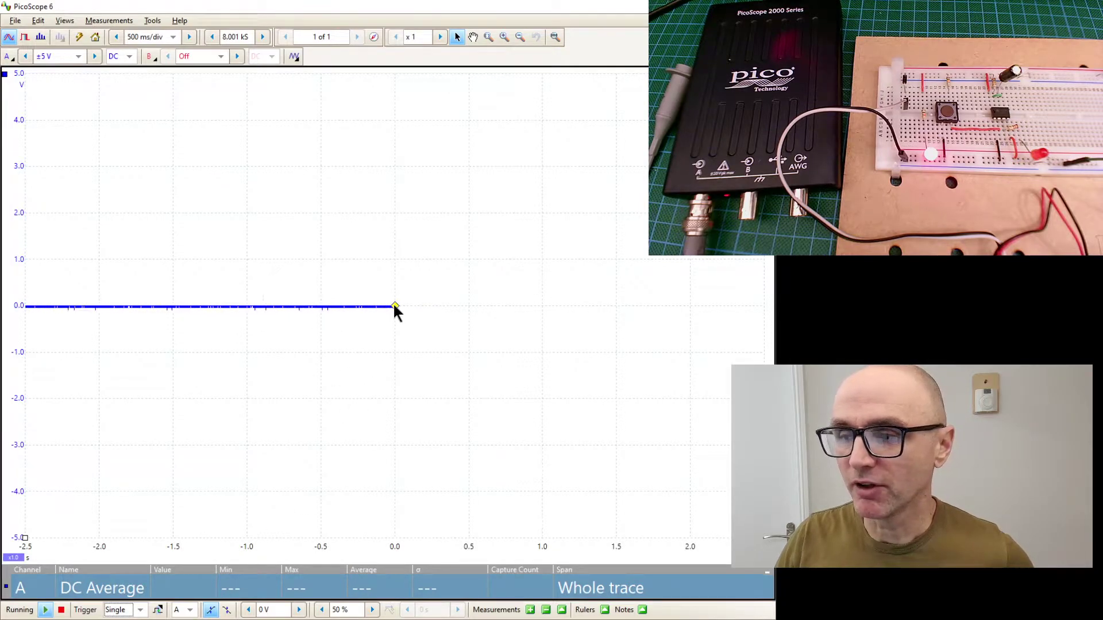
Move the trigger marker to a threshold of about 1.98 V and a pre-trigger of about 16.6 %.
{"action": "mouse_move", "coordinate": [394, 305]}
{"action": "left_mouse_down"}
{"action": "mouse_move", "coordinate": [139, 261]}
{"action": "mouse_move", "coordinate": [174, 258]}
{"action": "left_mouse_up"}
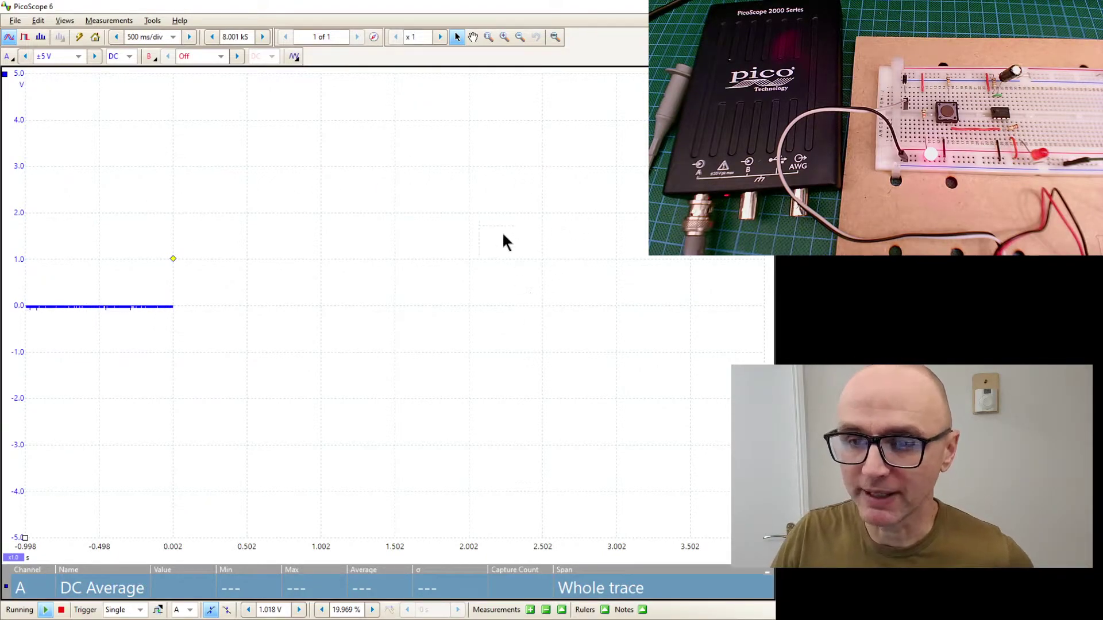
{"action": "mouse_move", "coordinate": [173, 260]}
{"action": "left_mouse_down"}
{"action": "mouse_move", "coordinate": [174, 278]}
{"action": "mouse_move", "coordinate": [175, 254]}
{"action": "mouse_move", "coordinate": [156, 269]}
{"action": "left_mouse_up"}
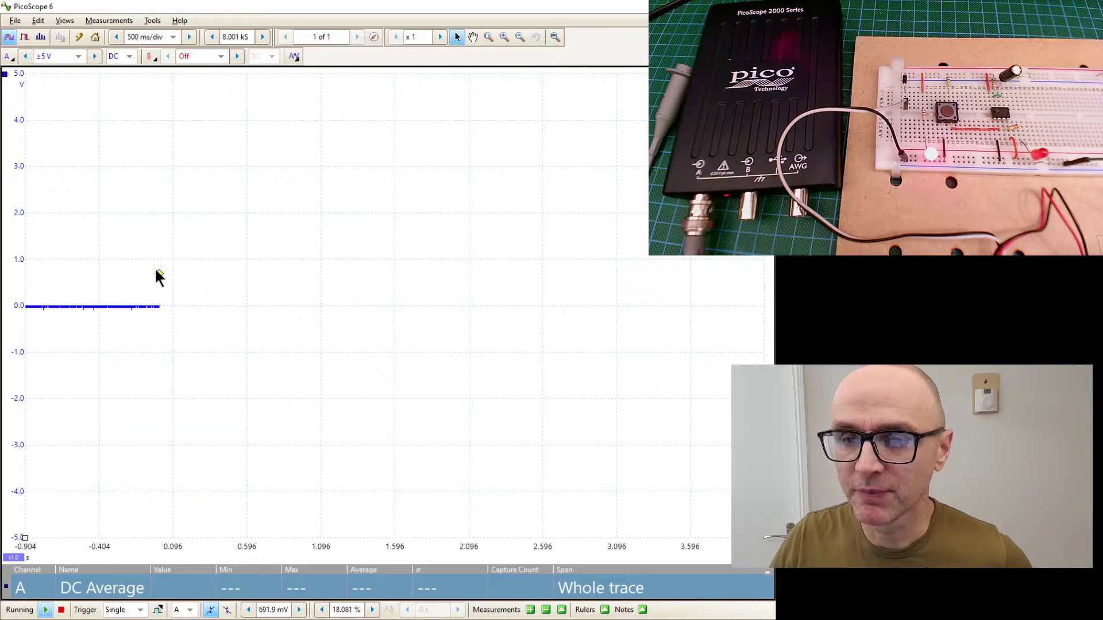
{"action": "left_click_drag", "start_coordinate": [158, 272], "coordinate": [147, 213]}
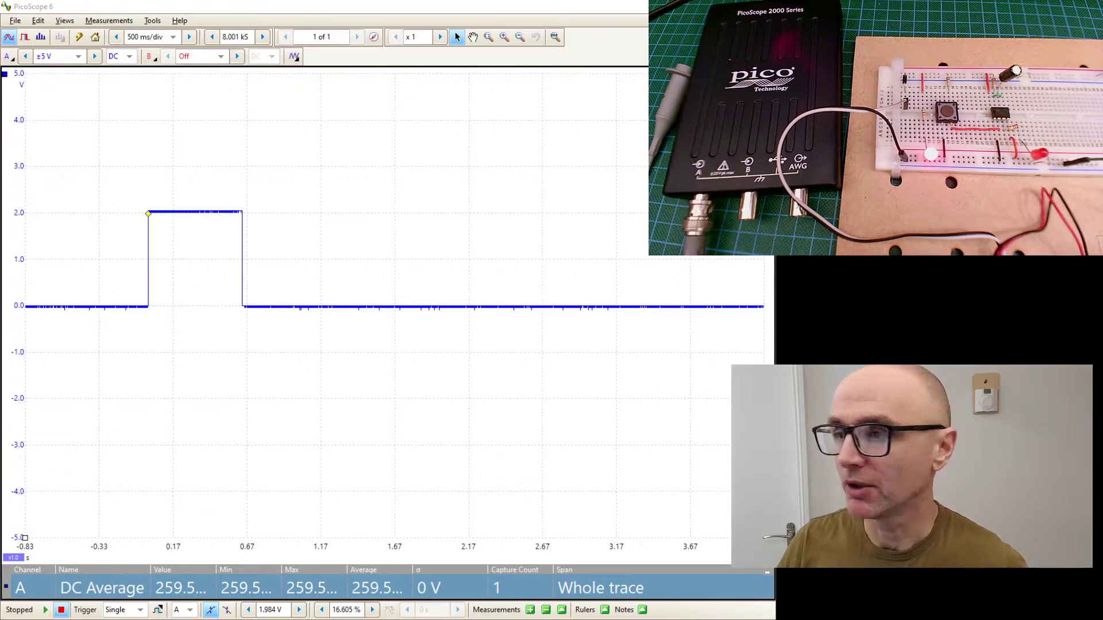
Add a High Pulse Width measurement of channel A over the whole trace and start another single-shot capture.
{"action": "left_click", "coordinate": [112, 20]}
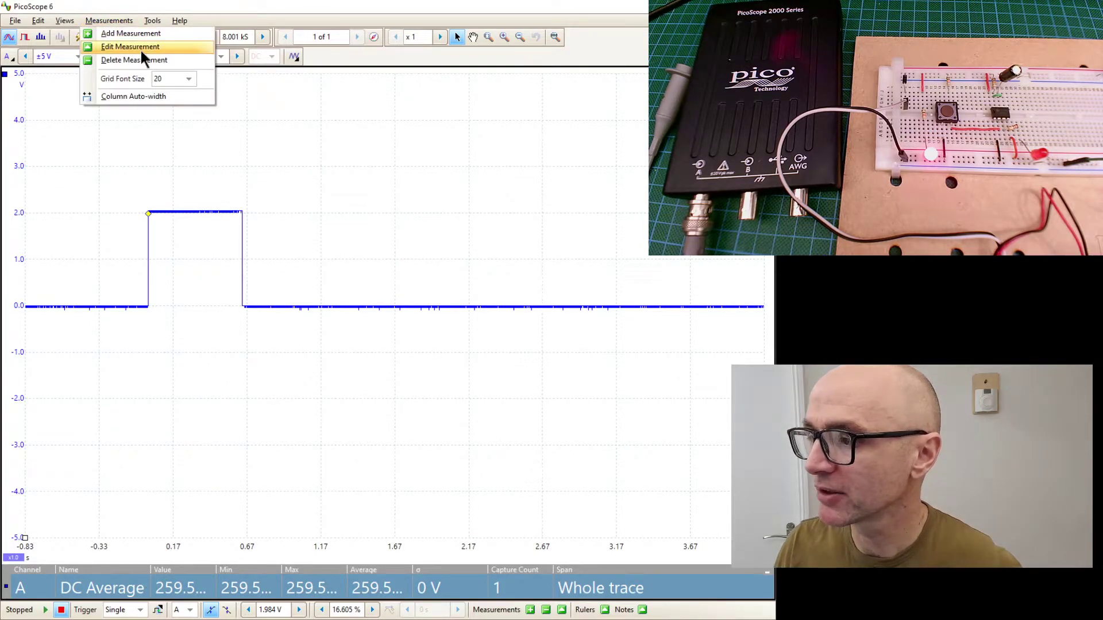
{"action": "left_click", "coordinate": [140, 34]}
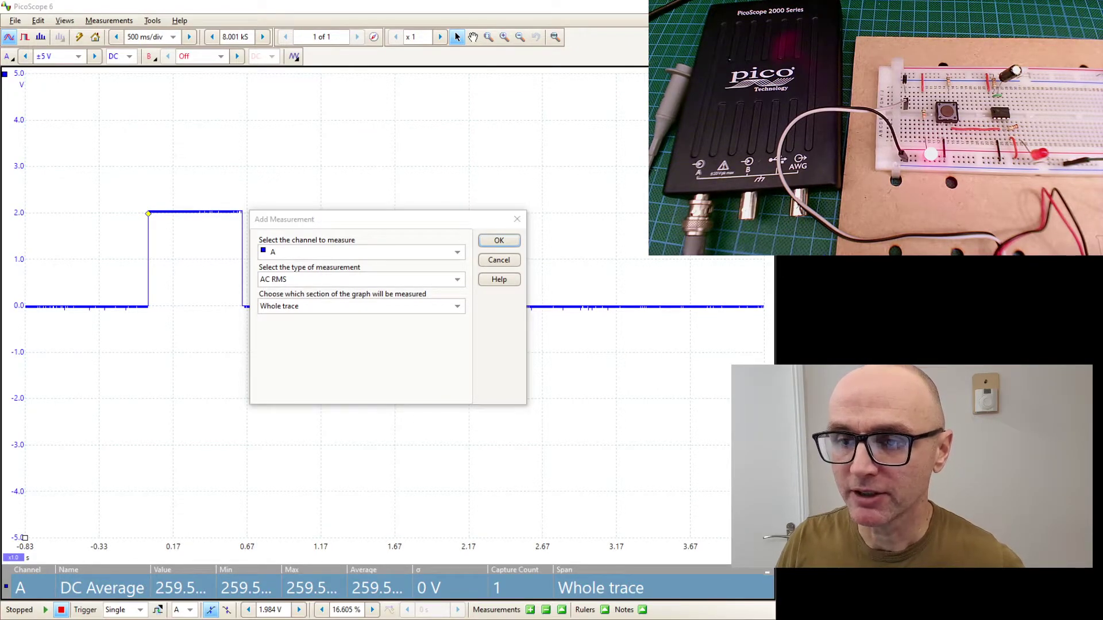
{"action": "left_click", "coordinate": [331, 280]}
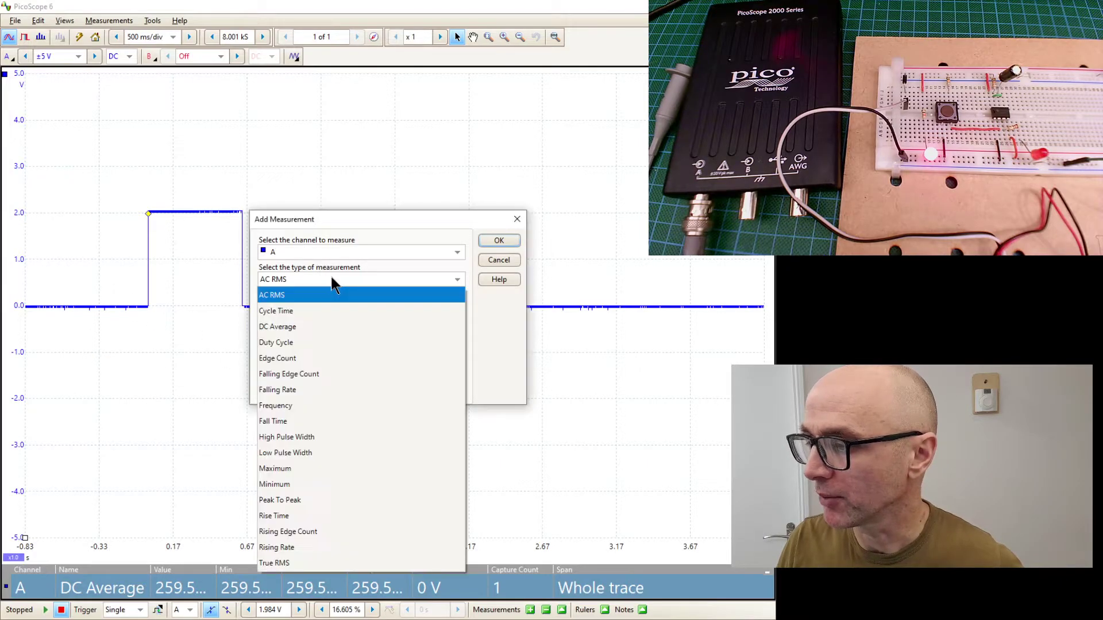
{"action": "left_click", "coordinate": [307, 437]}
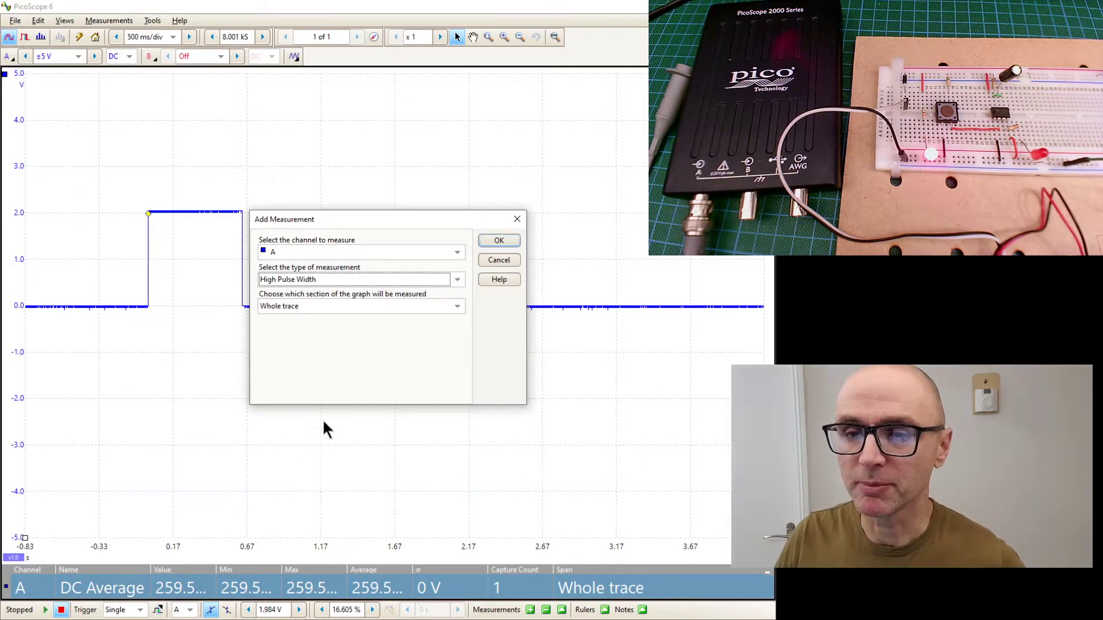
{"action": "left_click", "coordinate": [503, 240]}
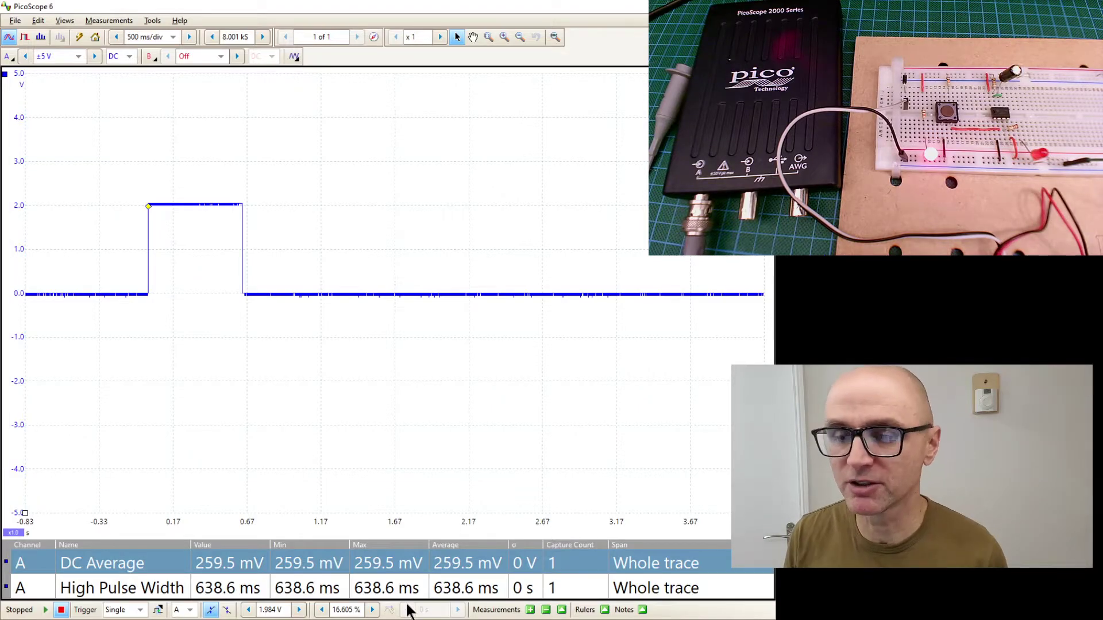
{"action": "left_click", "coordinate": [46, 611]}
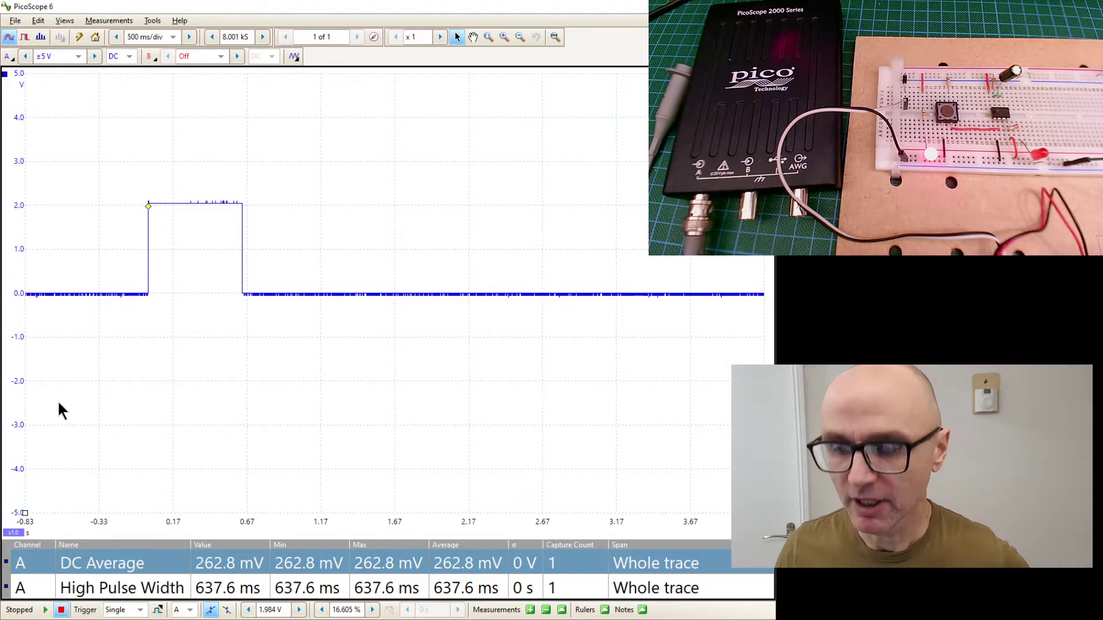
Set the trigger mode to None and restart the capture.
{"action": "left_click", "coordinate": [140, 611]}
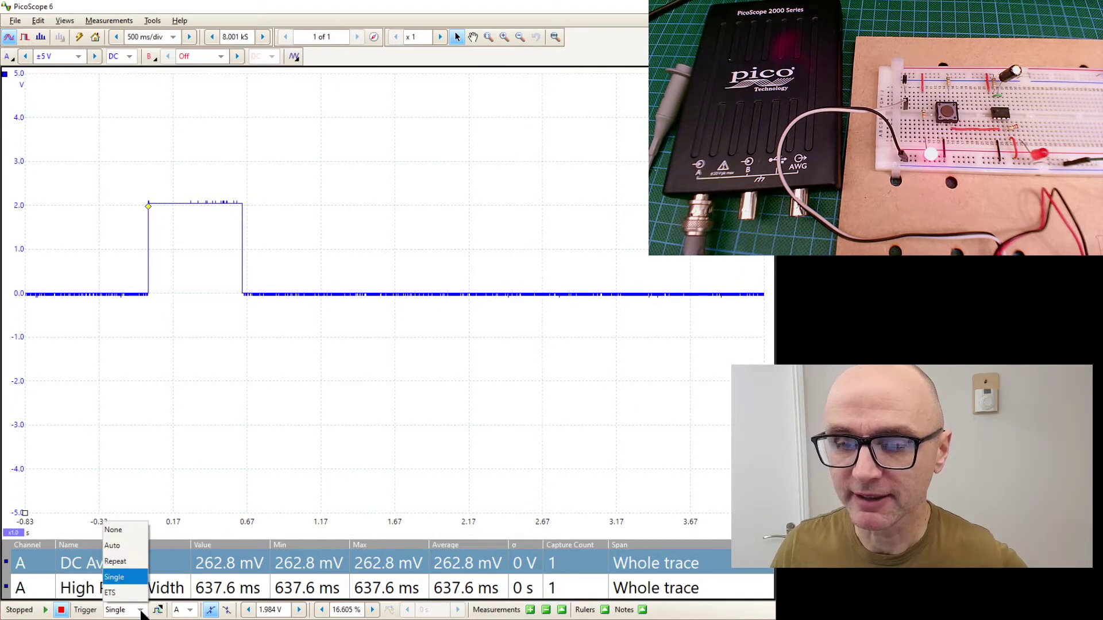
{"action": "left_click", "coordinate": [126, 530]}
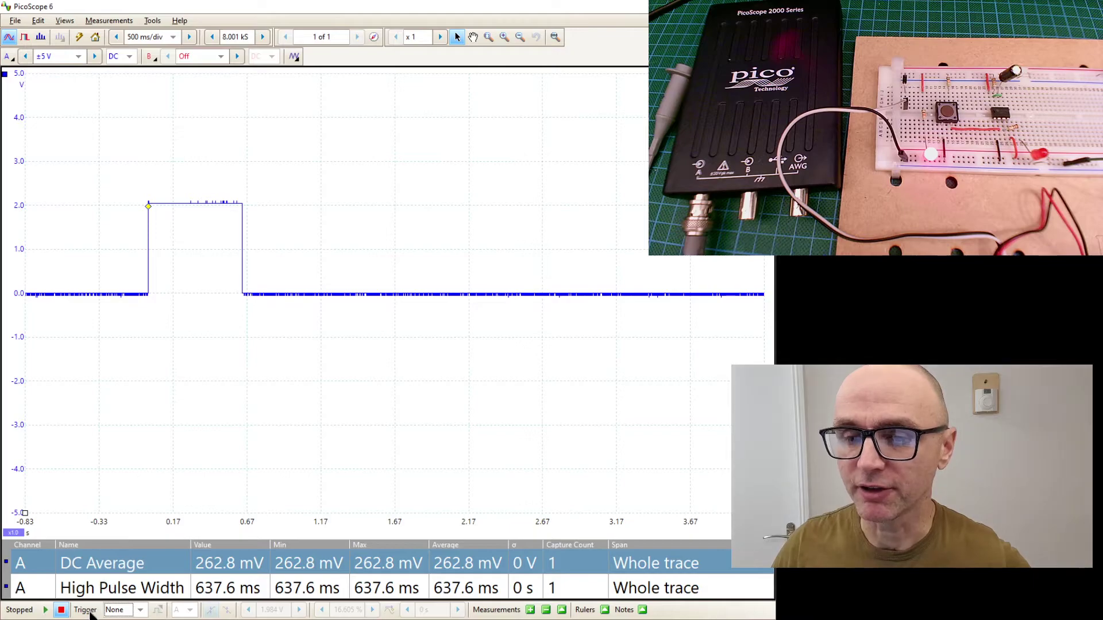
{"action": "left_click", "coordinate": [45, 611]}
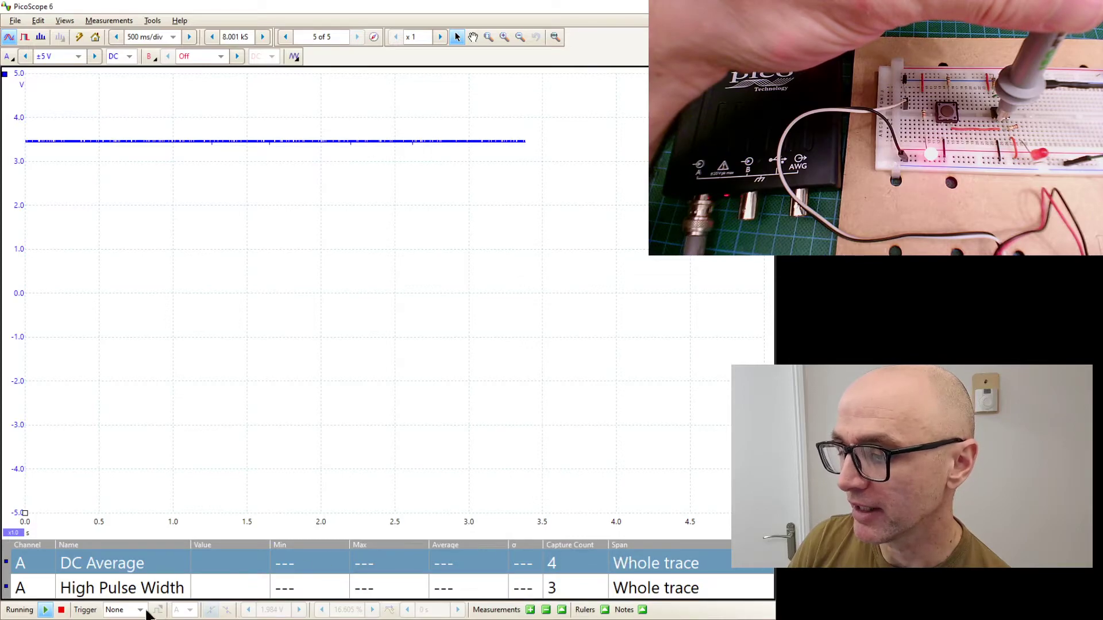
Set the trigger mode to Single with a falling edge on channel A.
{"action": "left_click", "coordinate": [141, 610]}
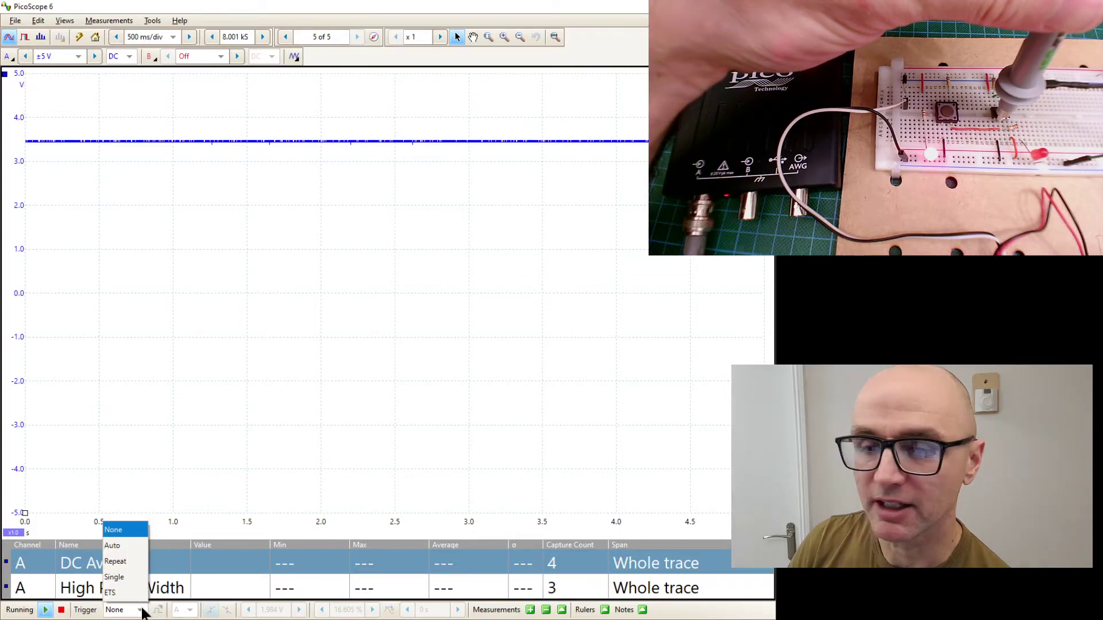
{"action": "left_click", "coordinate": [122, 578]}
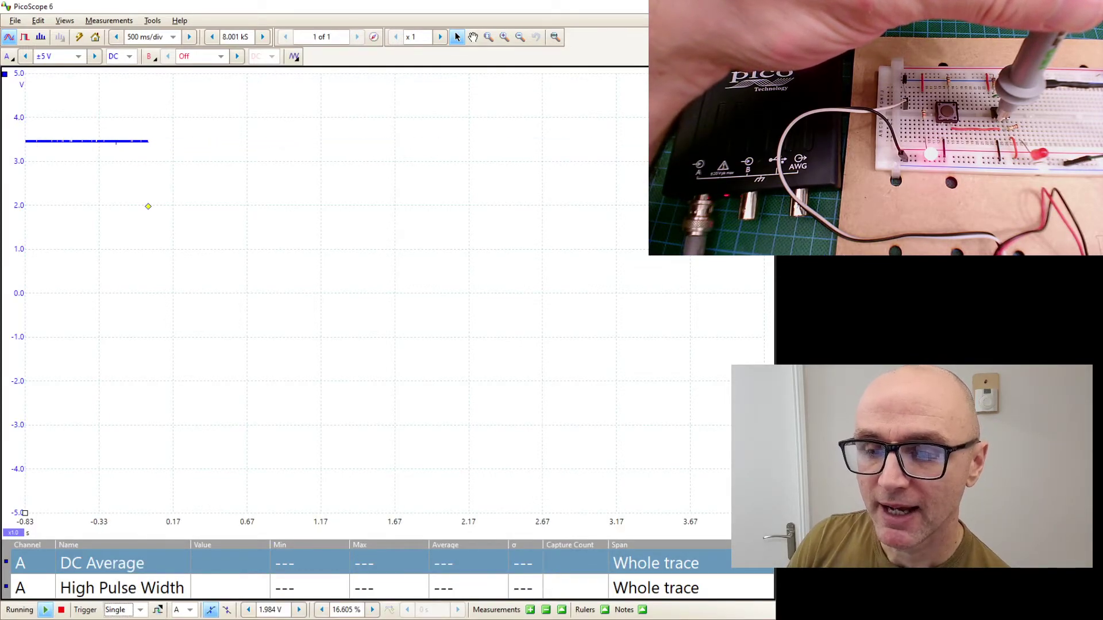
{"action": "left_click", "coordinate": [227, 611]}
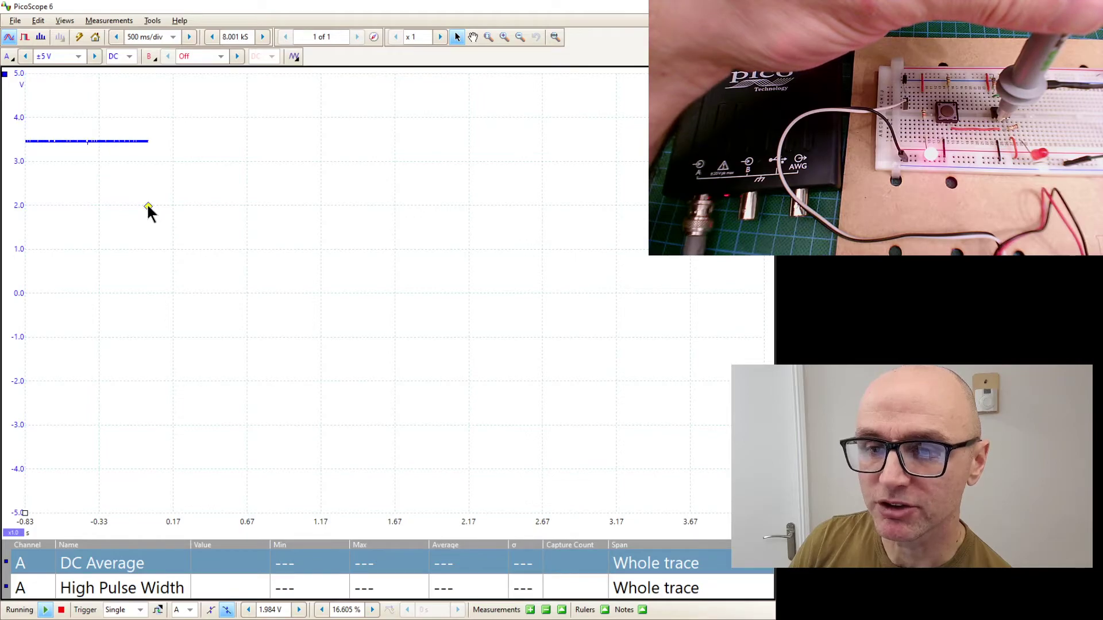
Move the trigger marker to a threshold of about 2.66 V and a pre-trigger of about 16.4 %.
{"action": "mouse_move", "coordinate": [113, 278]}
{"action": "left_mouse_down"}
{"action": "mouse_move", "coordinate": [158, 263]}
{"action": "mouse_move", "coordinate": [132, 162]}
{"action": "mouse_move", "coordinate": [147, 162]}
{"action": "left_mouse_up"}
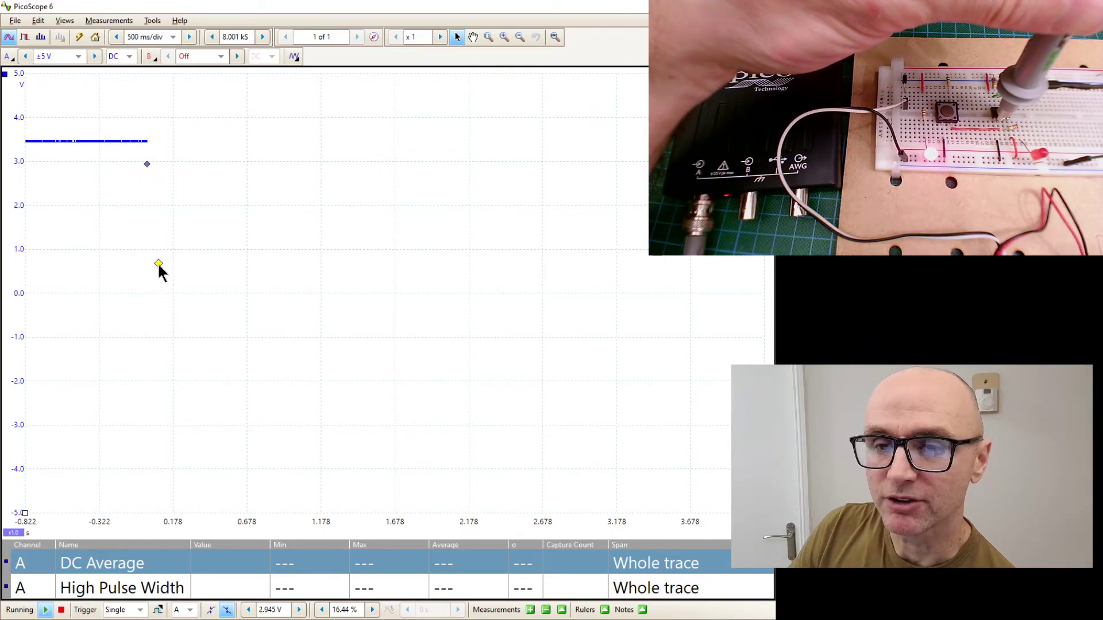
{"action": "mouse_move", "coordinate": [157, 269]}
{"action": "left_mouse_down"}
{"action": "mouse_move", "coordinate": [151, 280]}
{"action": "mouse_move", "coordinate": [151, 268]}
{"action": "left_mouse_up"}
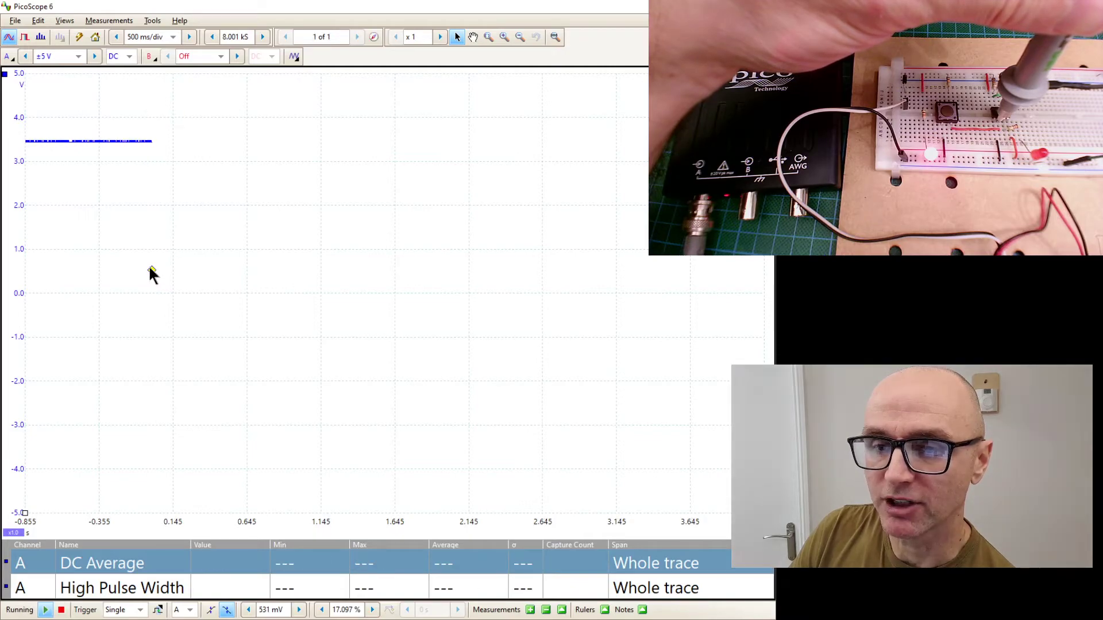
{"action": "left_click_drag", "start_coordinate": [145, 162], "coordinate": [145, 175]}
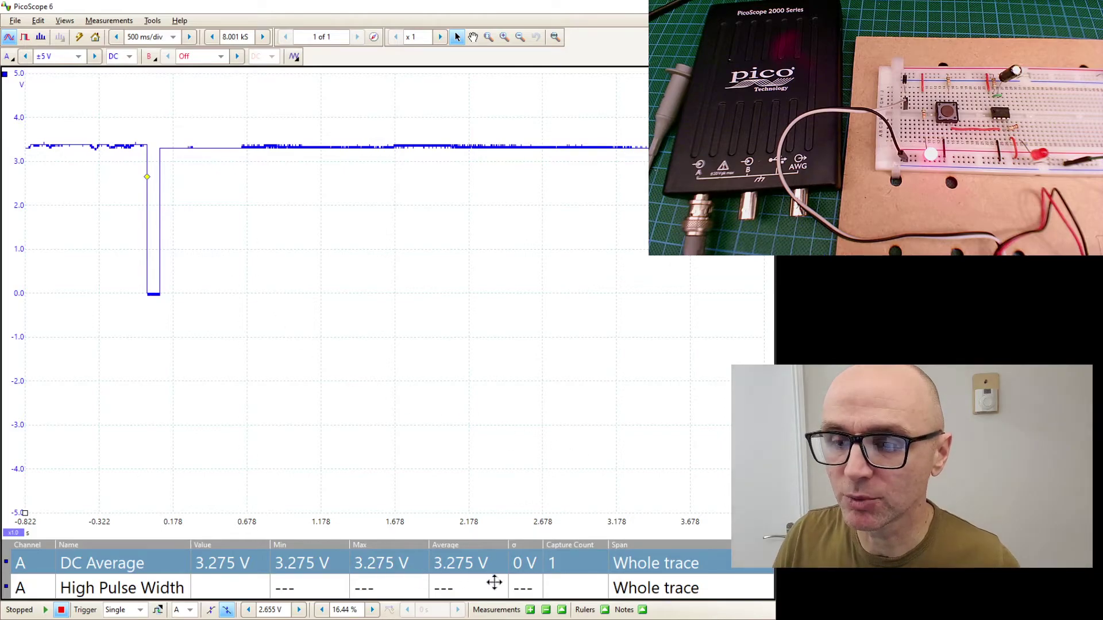
Add a Low Pulse Width measurement of channel A over the whole trace.
{"action": "left_click", "coordinate": [530, 610]}
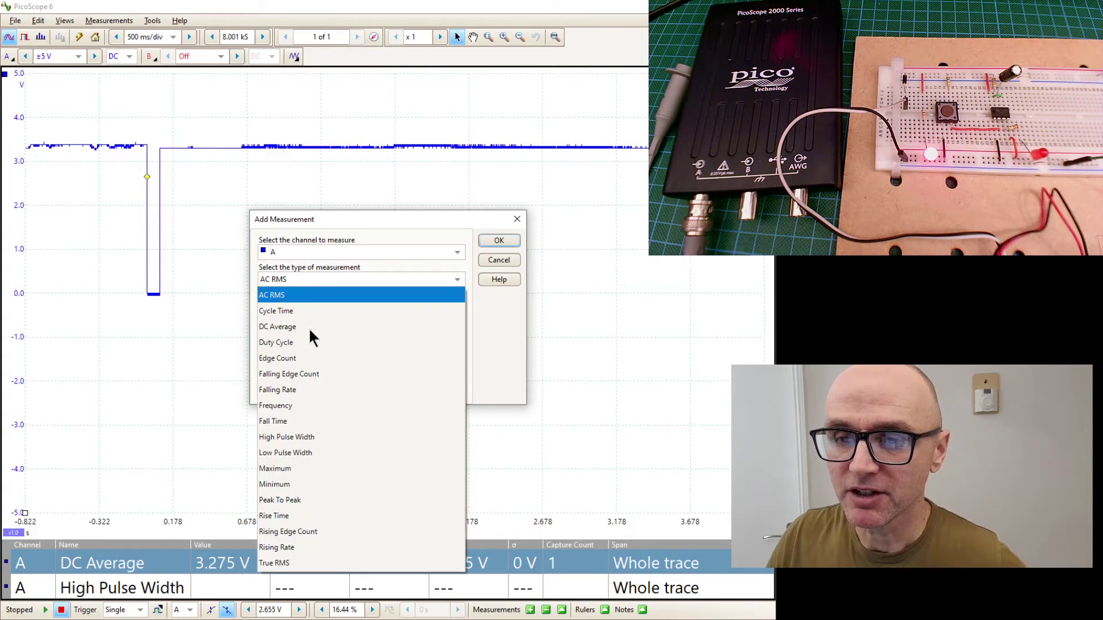
{"action": "left_click", "coordinate": [283, 453]}
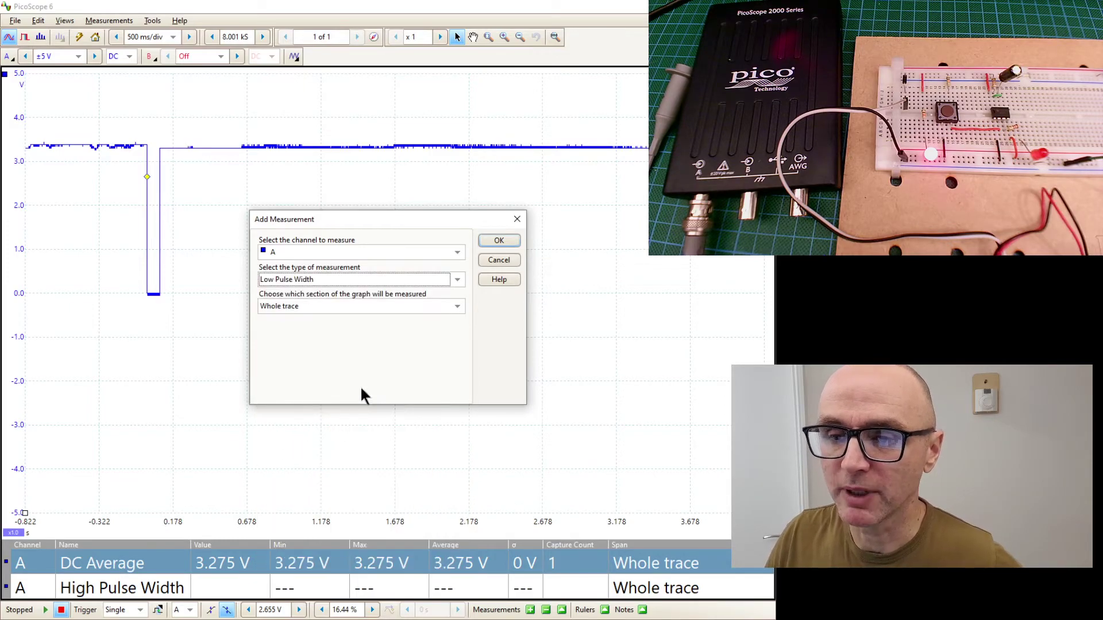
{"action": "left_click", "coordinate": [501, 241]}
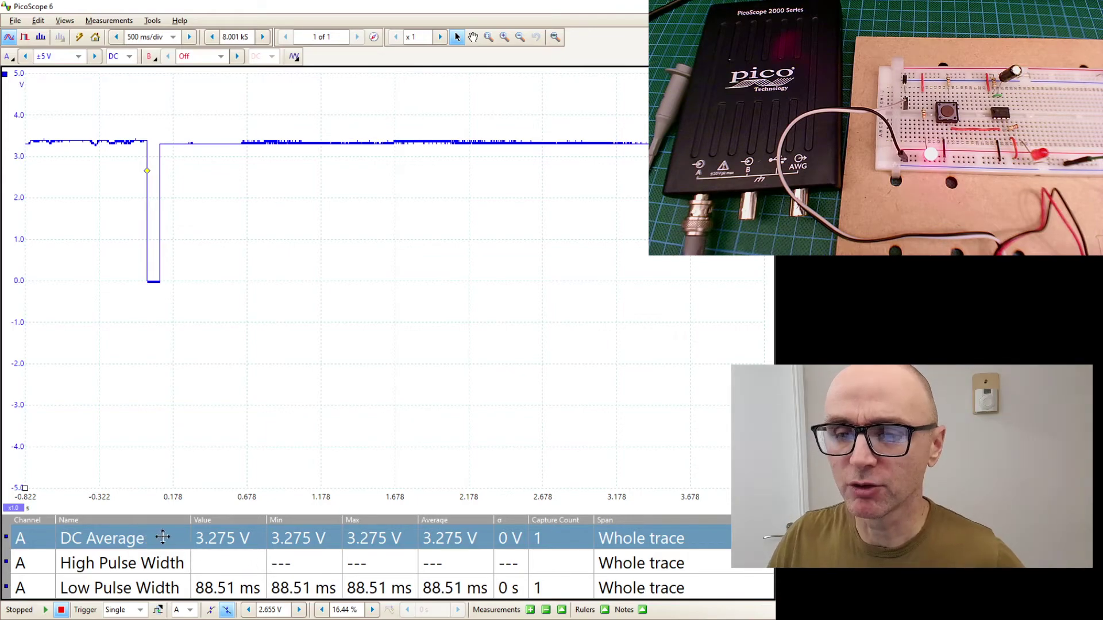
{"action": "right_click", "coordinate": [243, 538]}
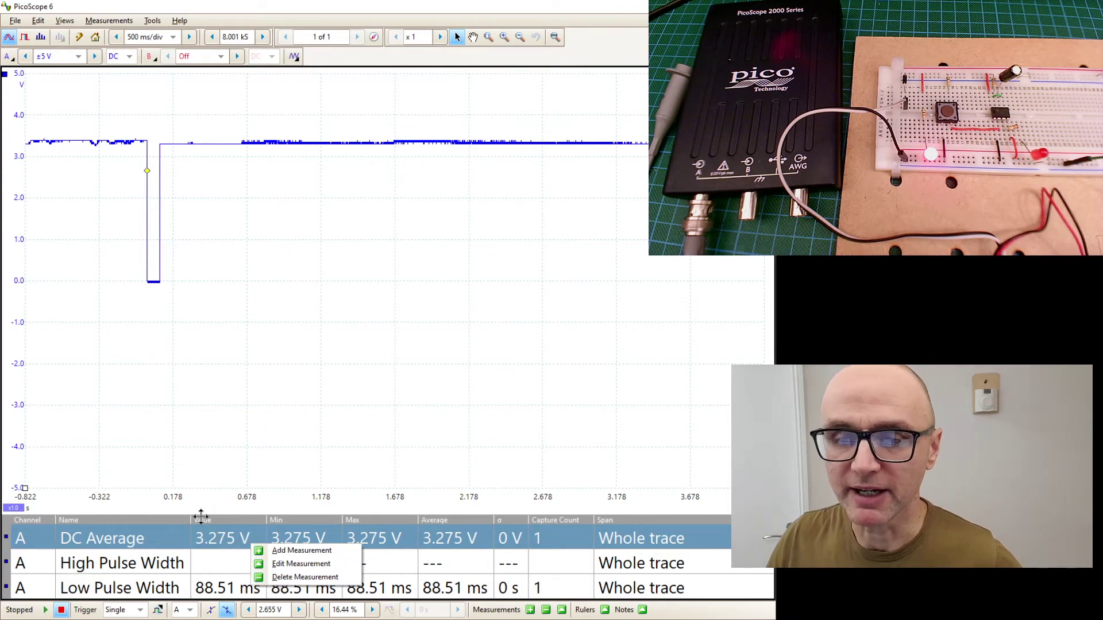
{"action": "left_click", "coordinate": [275, 435]}
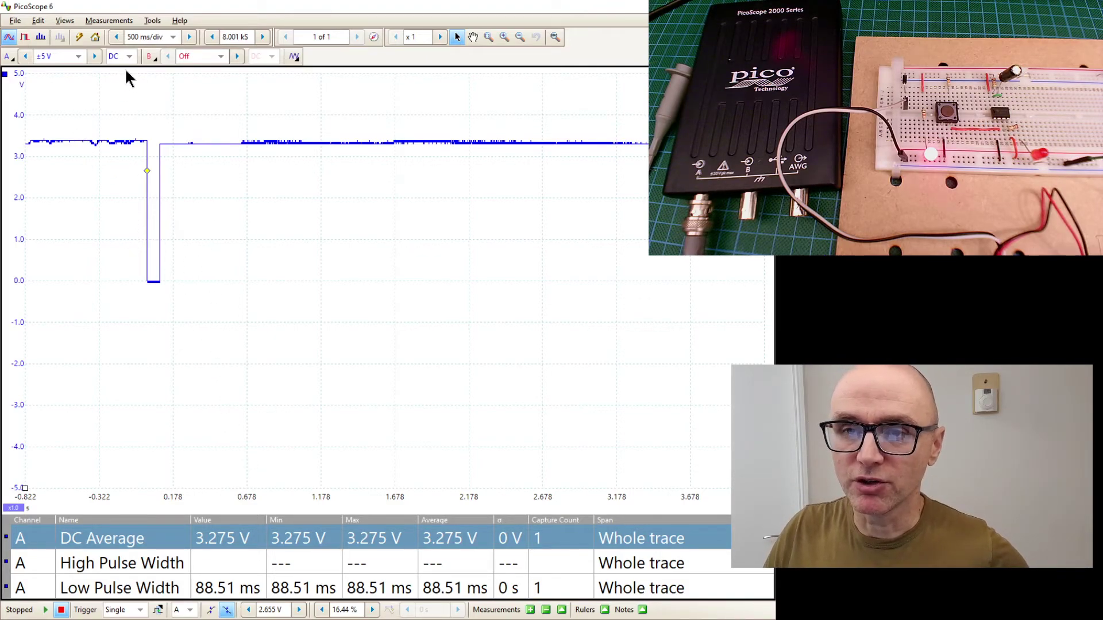
Set the timebase to 200 ms/div and run two single-shot captures of the low pulse.
{"action": "left_click", "coordinate": [172, 37]}
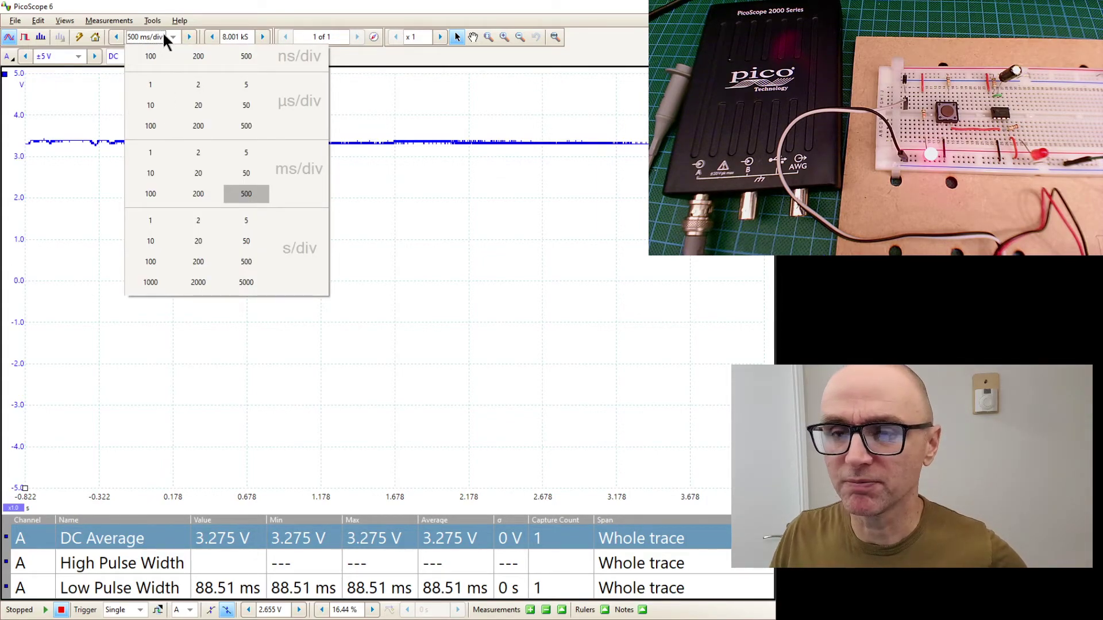
{"action": "left_click", "coordinate": [201, 193]}
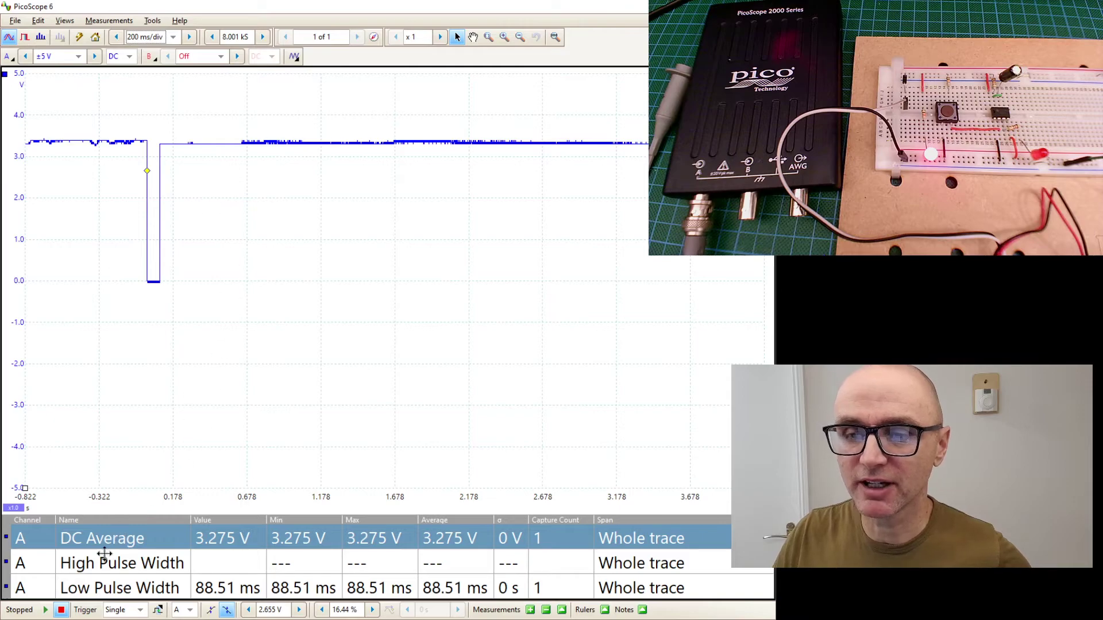
{"action": "left_click", "coordinate": [46, 611]}
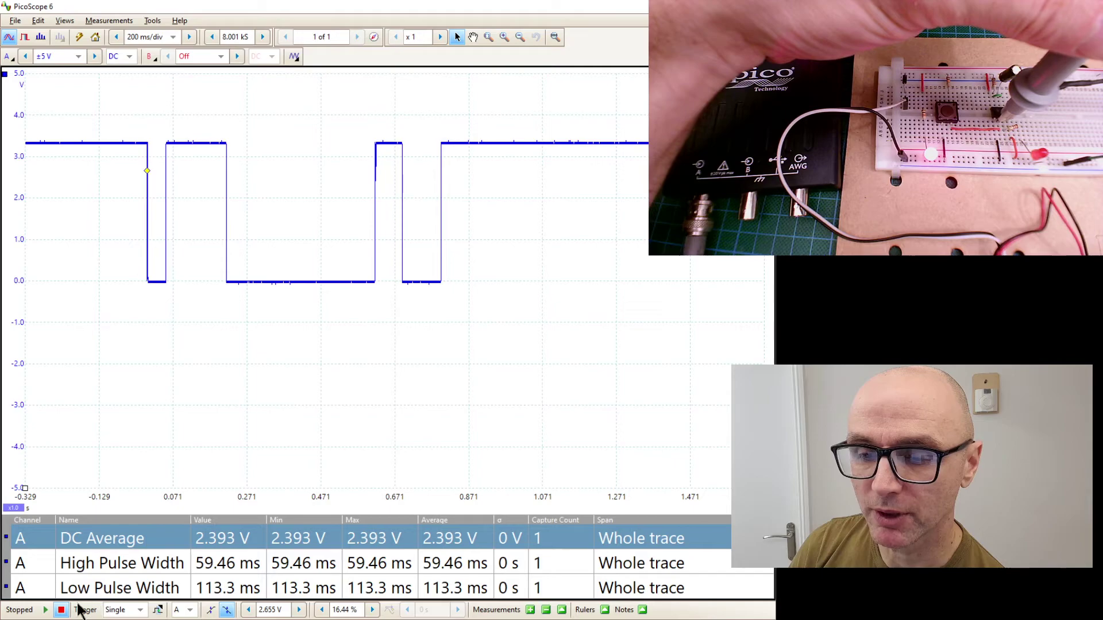
{"action": "left_click", "coordinate": [46, 611]}
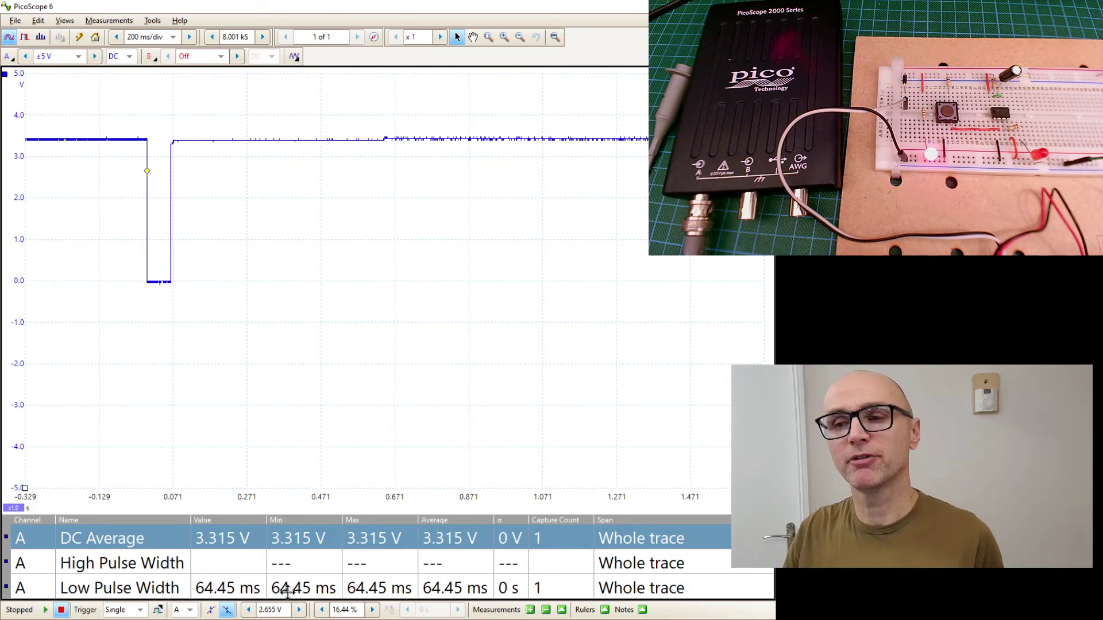
{"action": "left_click", "coordinate": [173, 38]}
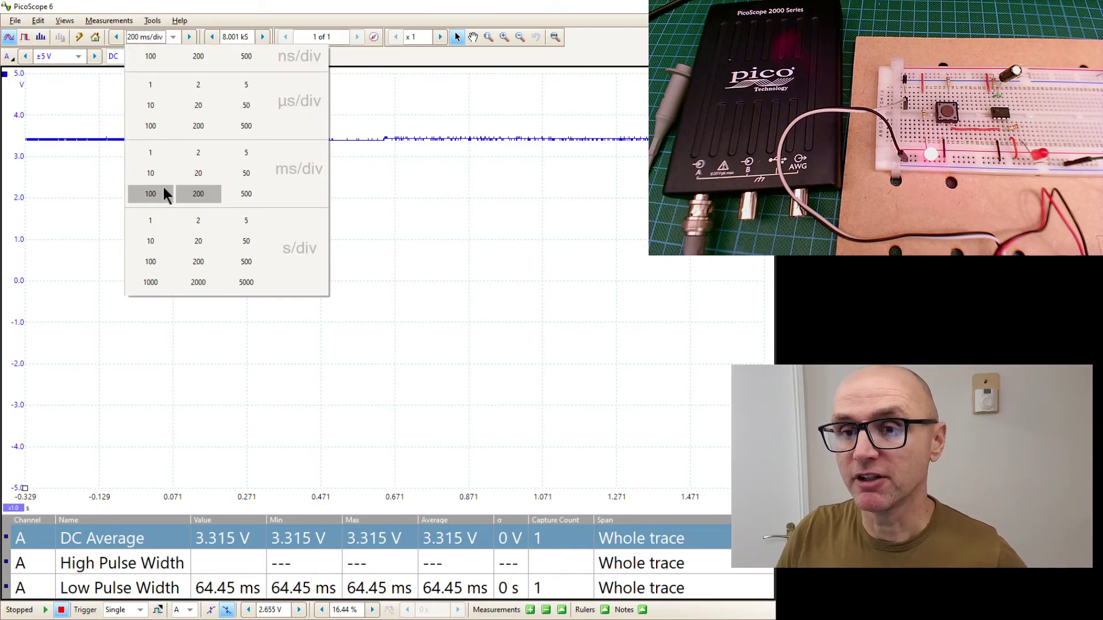
{"action": "left_click", "coordinate": [198, 193]}
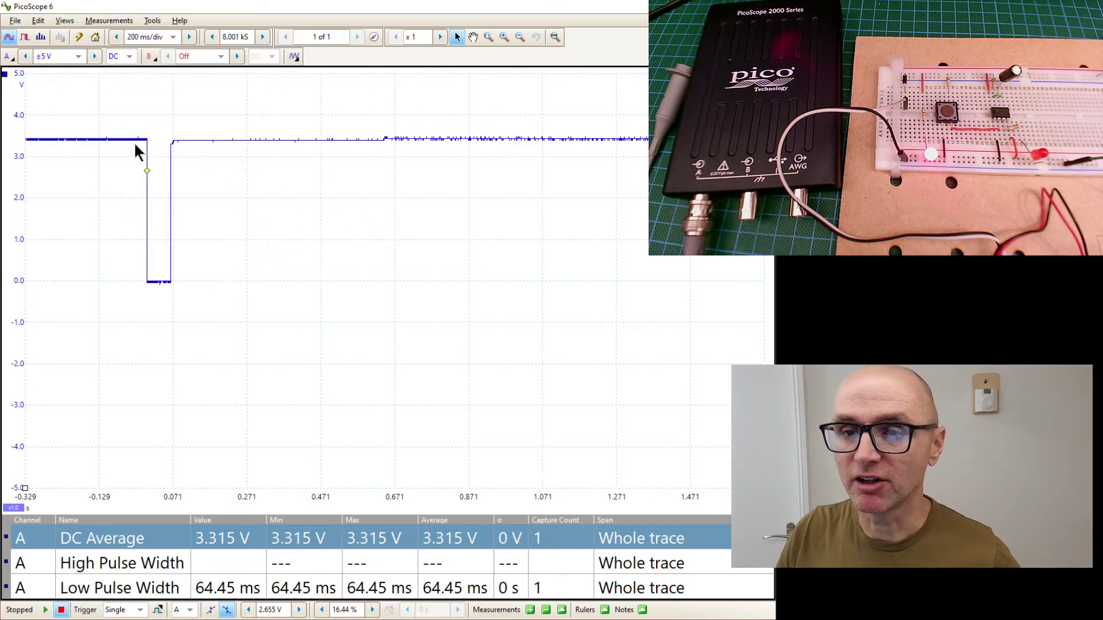